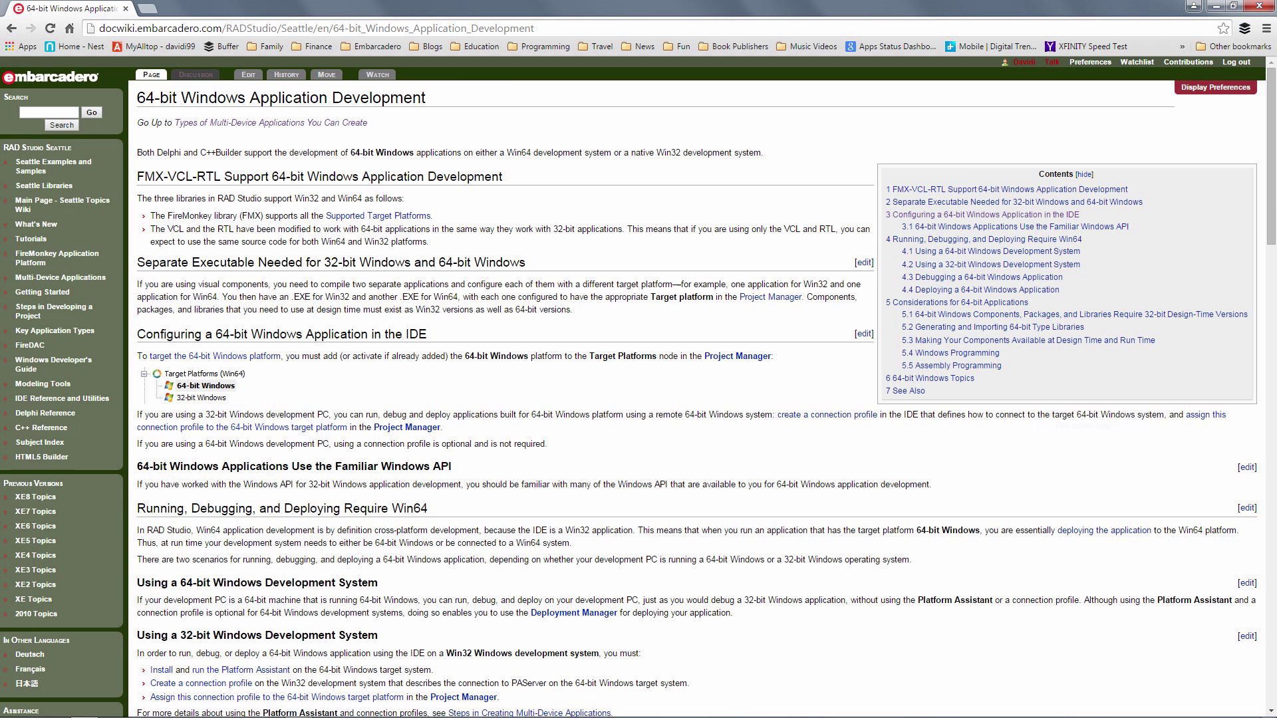
- Visit the DocWiki section 'Using a 32-bit Windows Development System', then go back
left_click(996, 265)
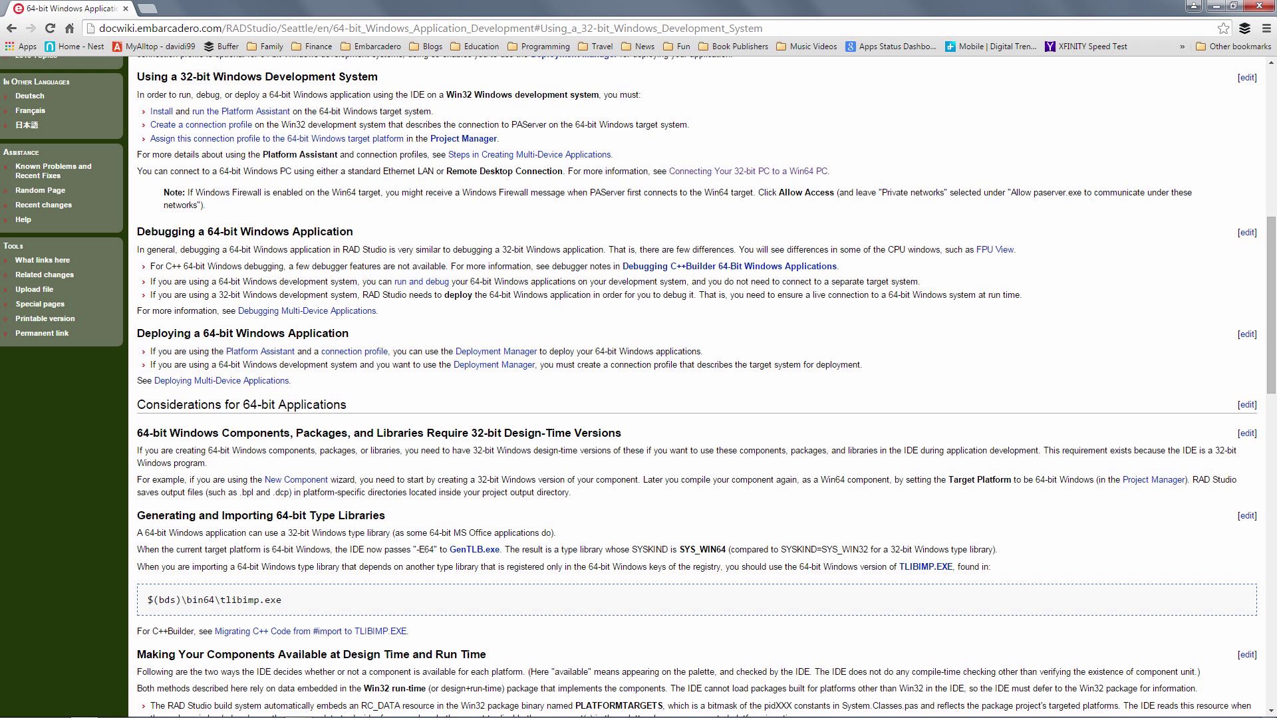
key("alt+Left")
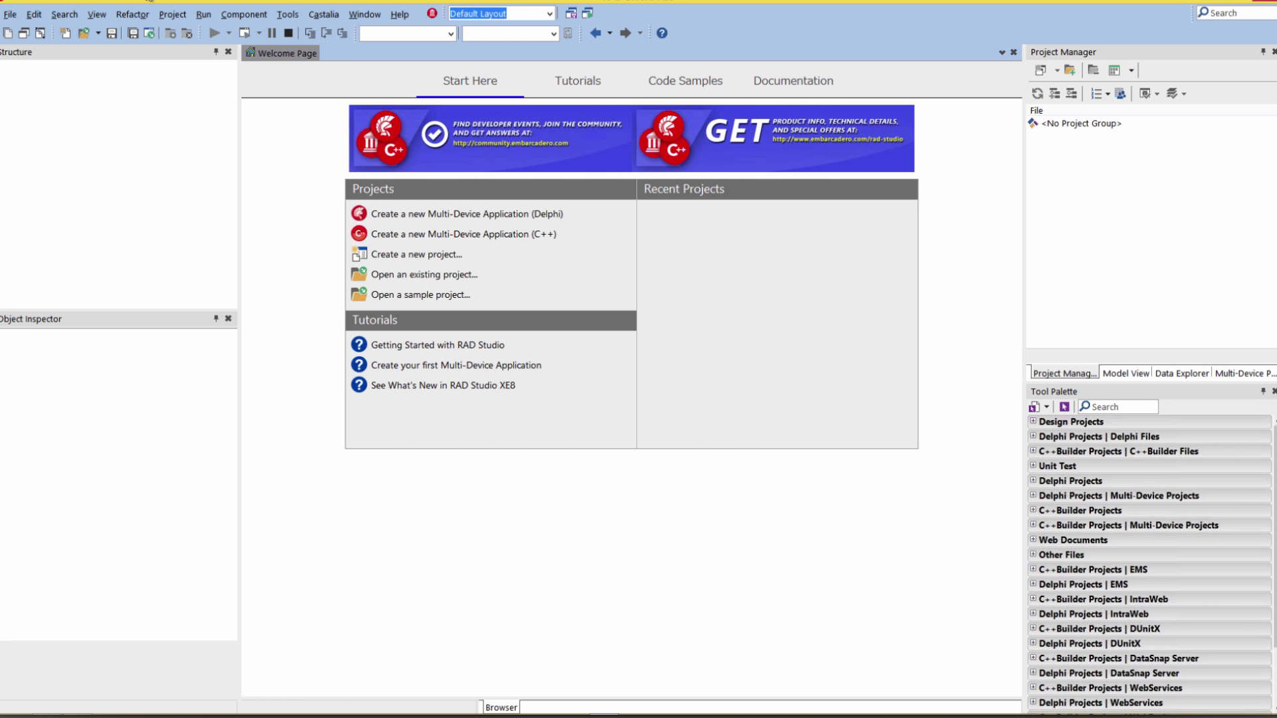
- Create a new Delphi VCL Forms Application with a blank Form1
left_click(9, 14)
mouse_move(31, 31)
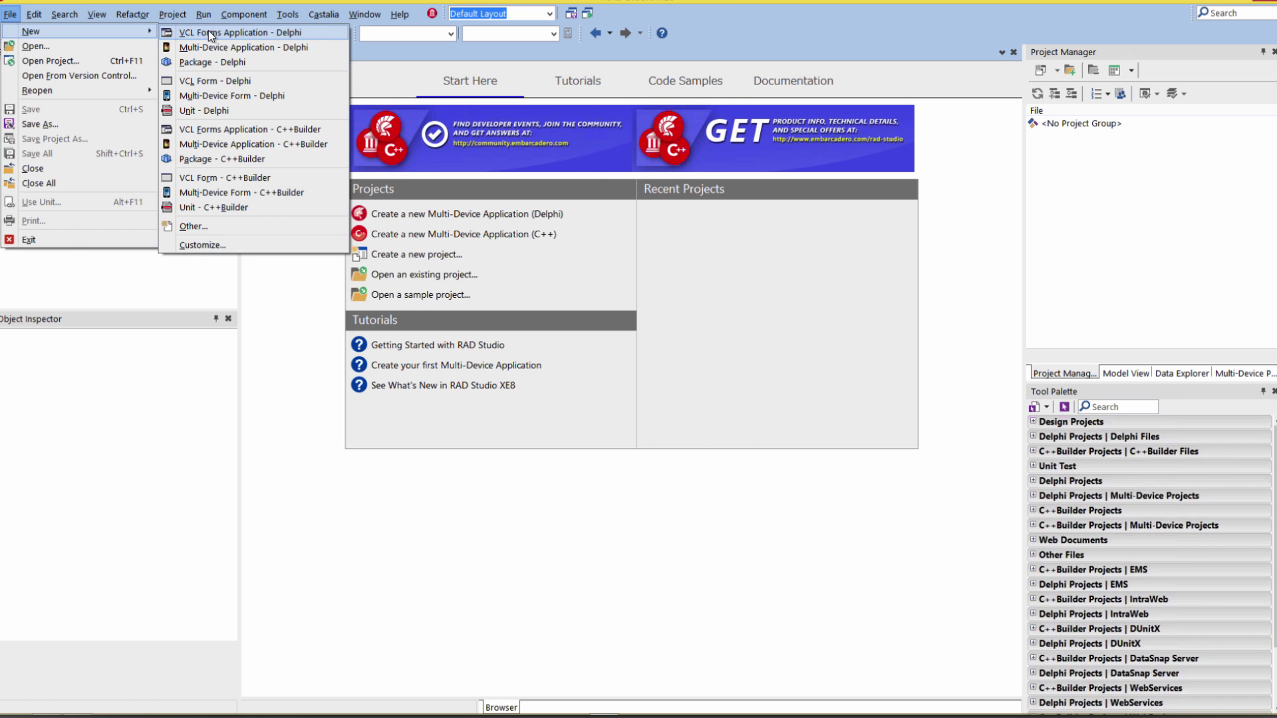
left_click(209, 30)
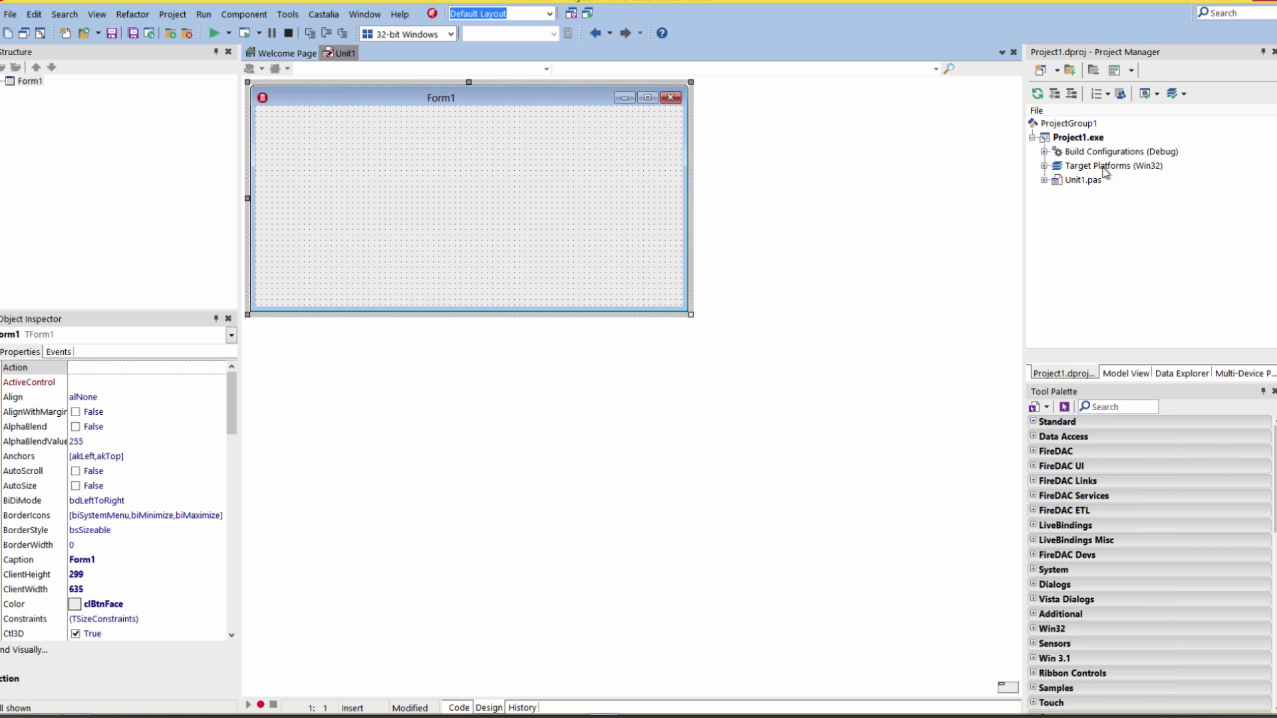
- Add 64-bit Windows as the active target platform and expand Target Platforms
right_click(1085, 167)
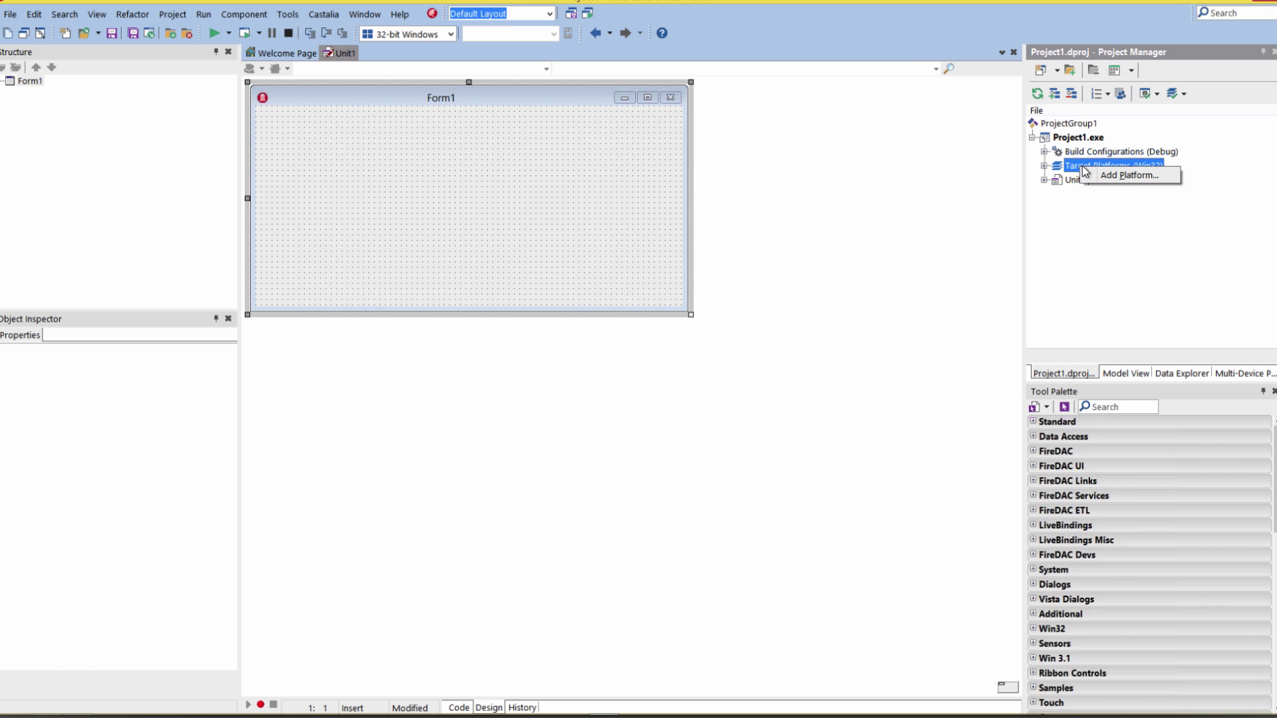
left_click(1129, 176)
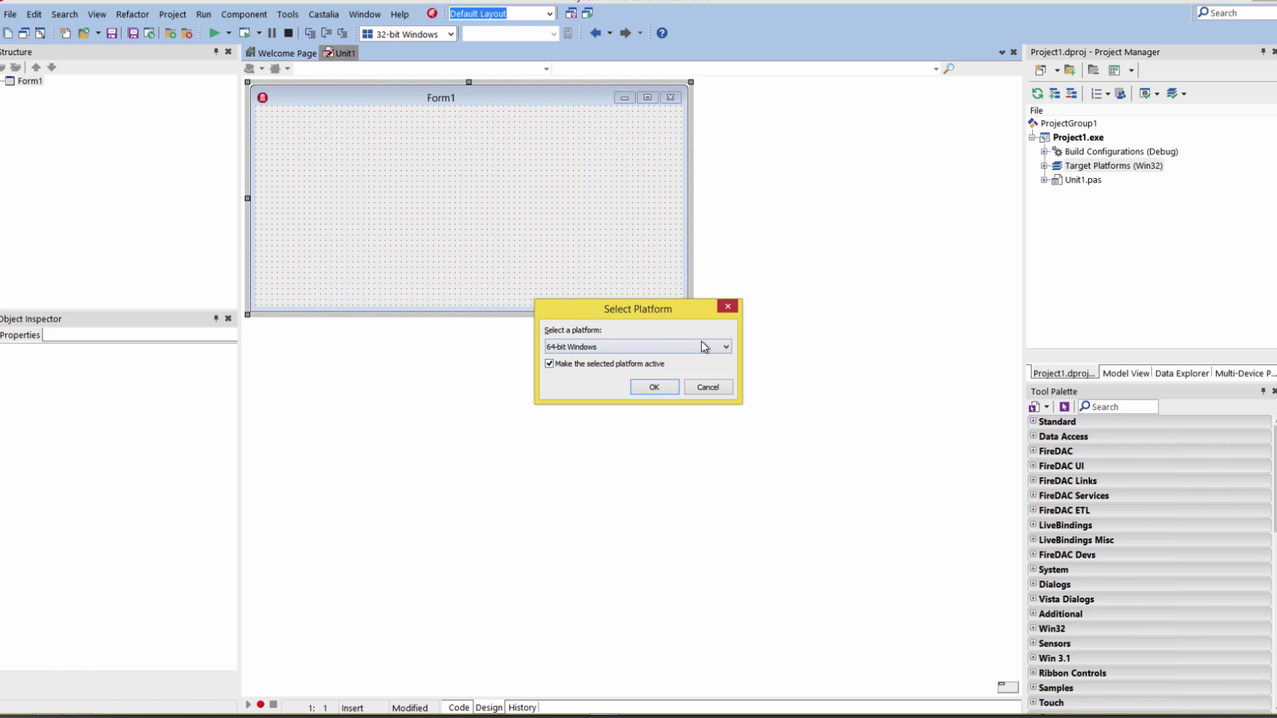
left_click(653, 388)
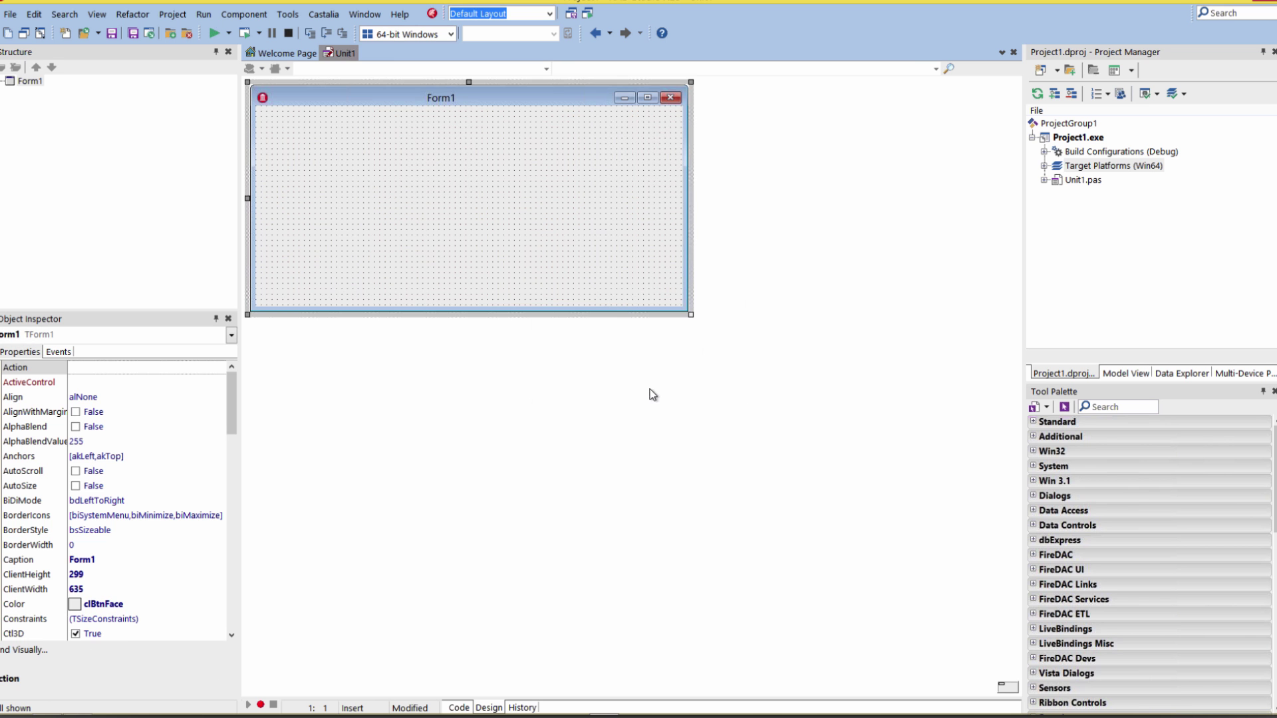
left_click(1047, 167)
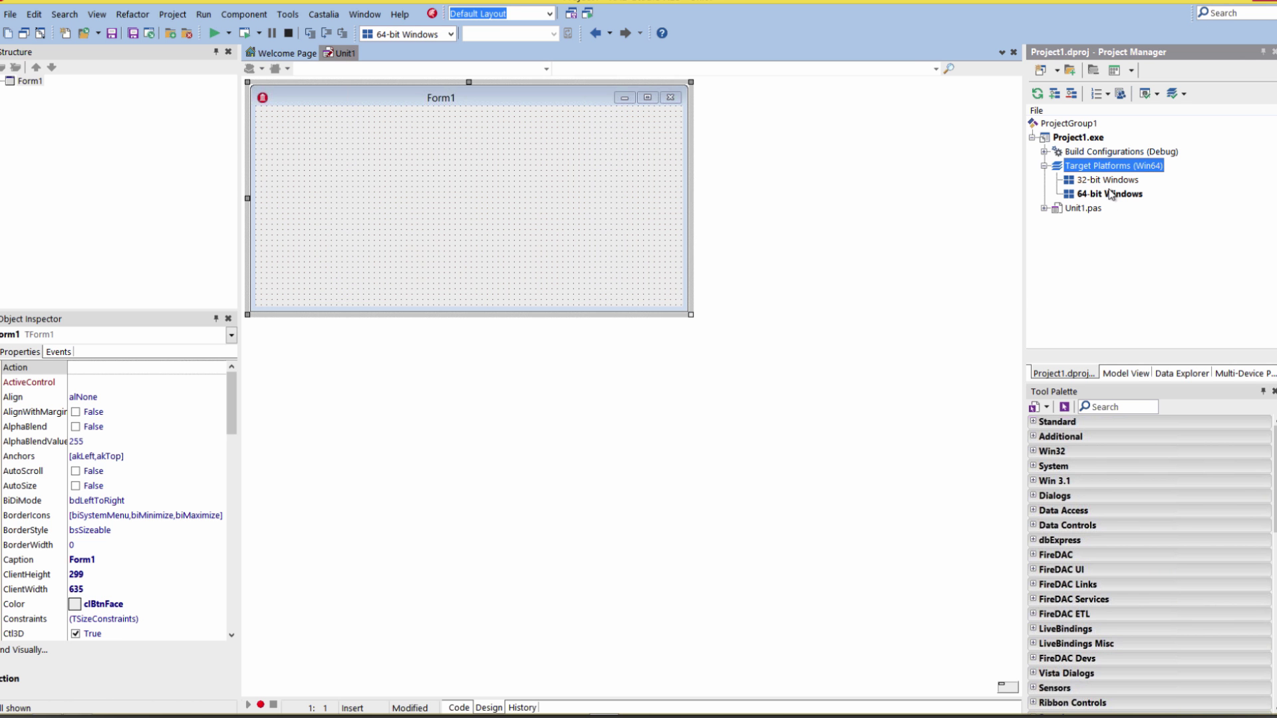
- Compile and run Form1 as a 32-bit Windows app, then close it
left_click(486, 162)
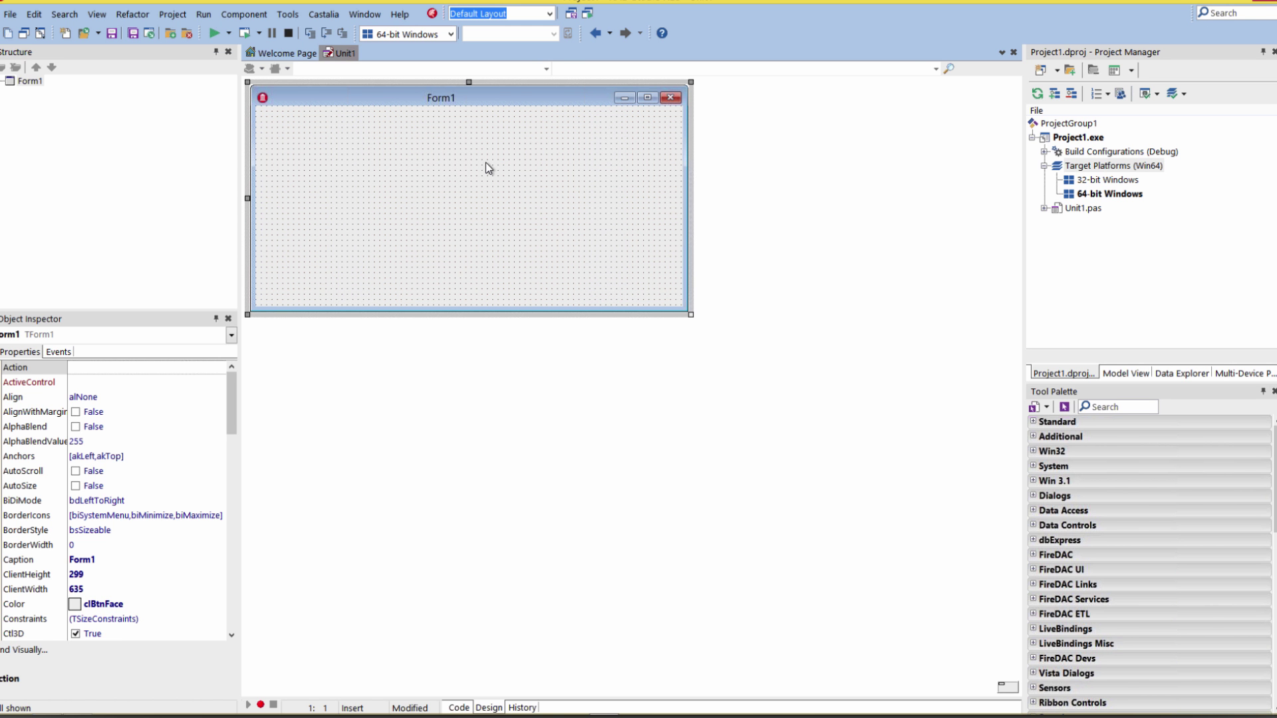
double_click(1105, 181)
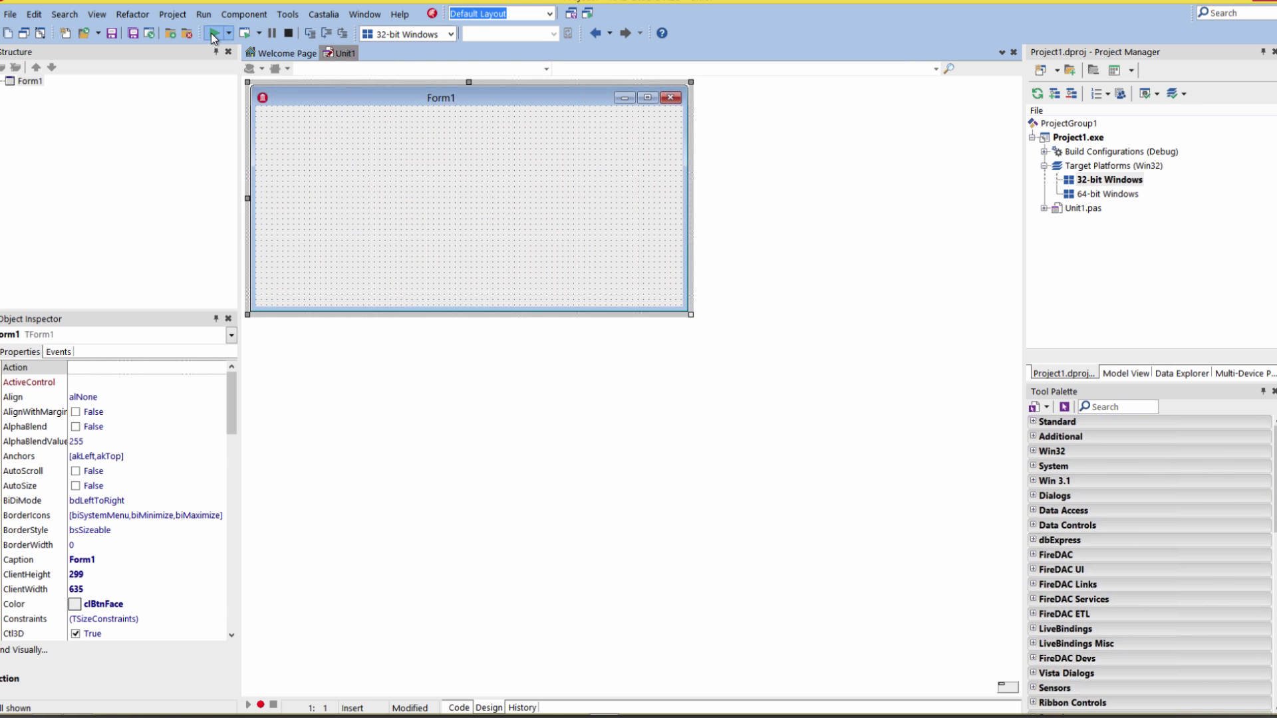
left_click(213, 34)
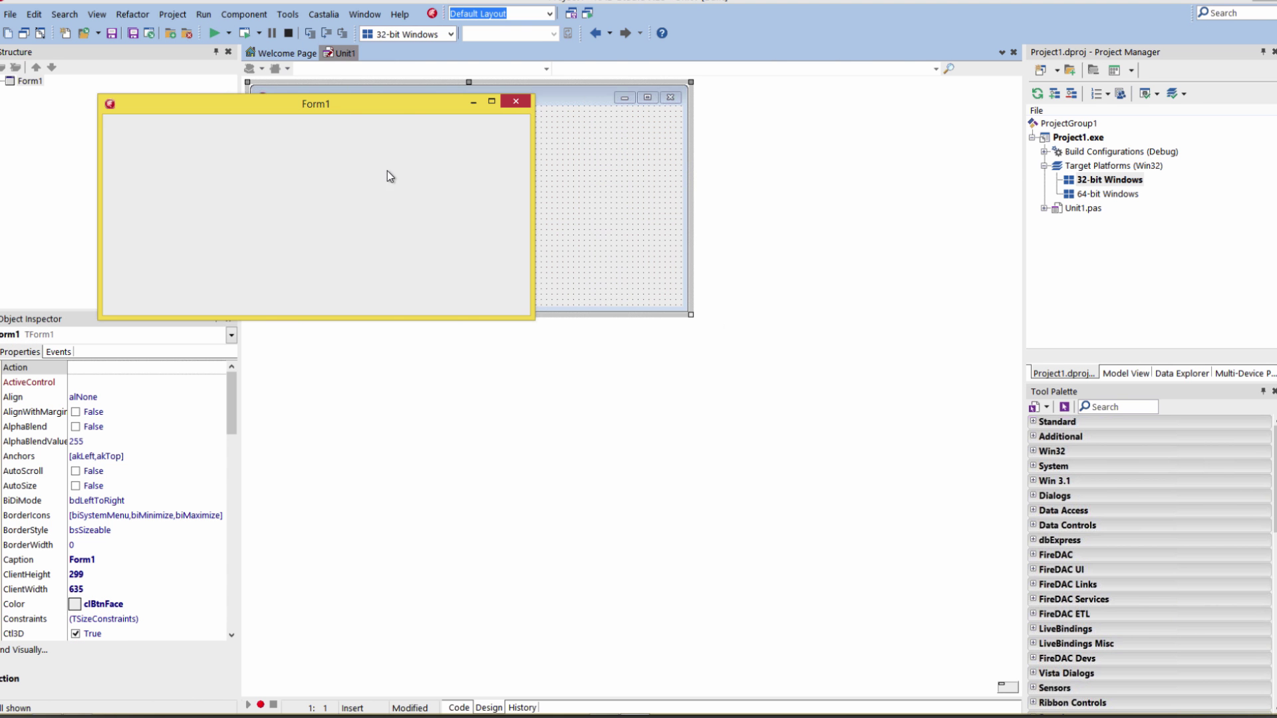
left_click(516, 101)
- Compile and run Form1 as a 64-bit Windows app, then close the project
left_click(1107, 195)
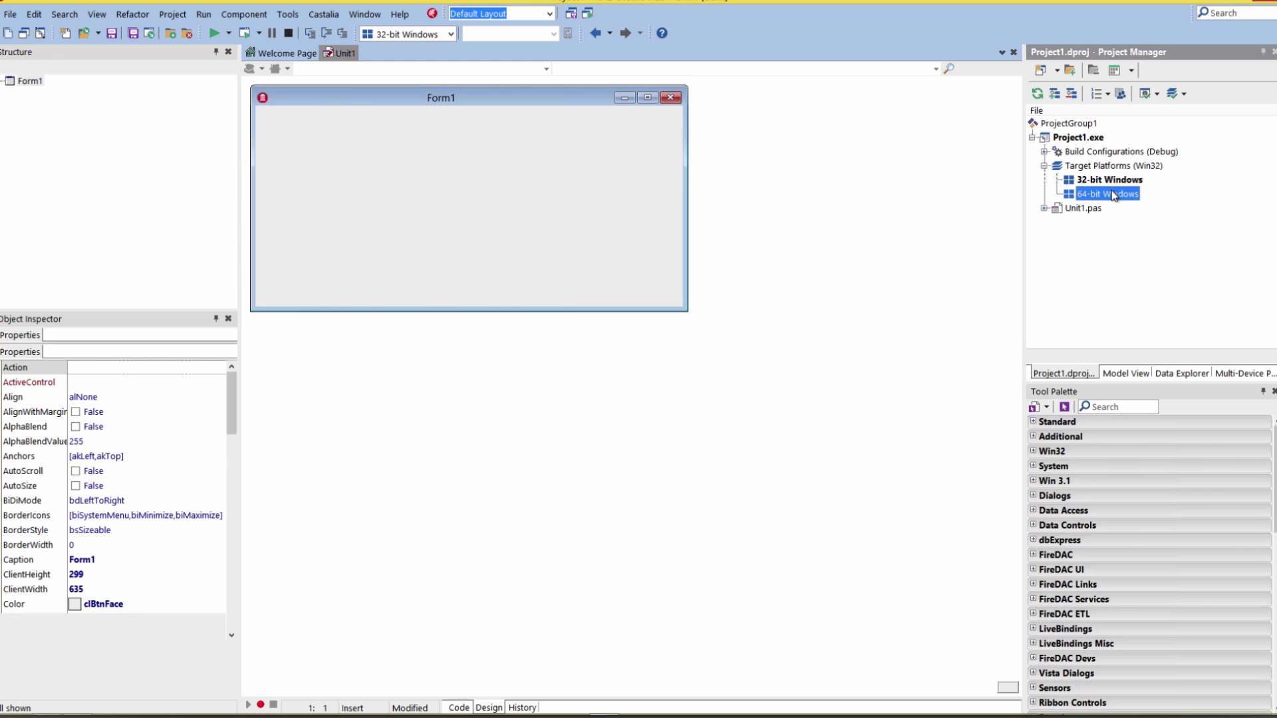
double_click(1114, 194)
left_click(214, 37)
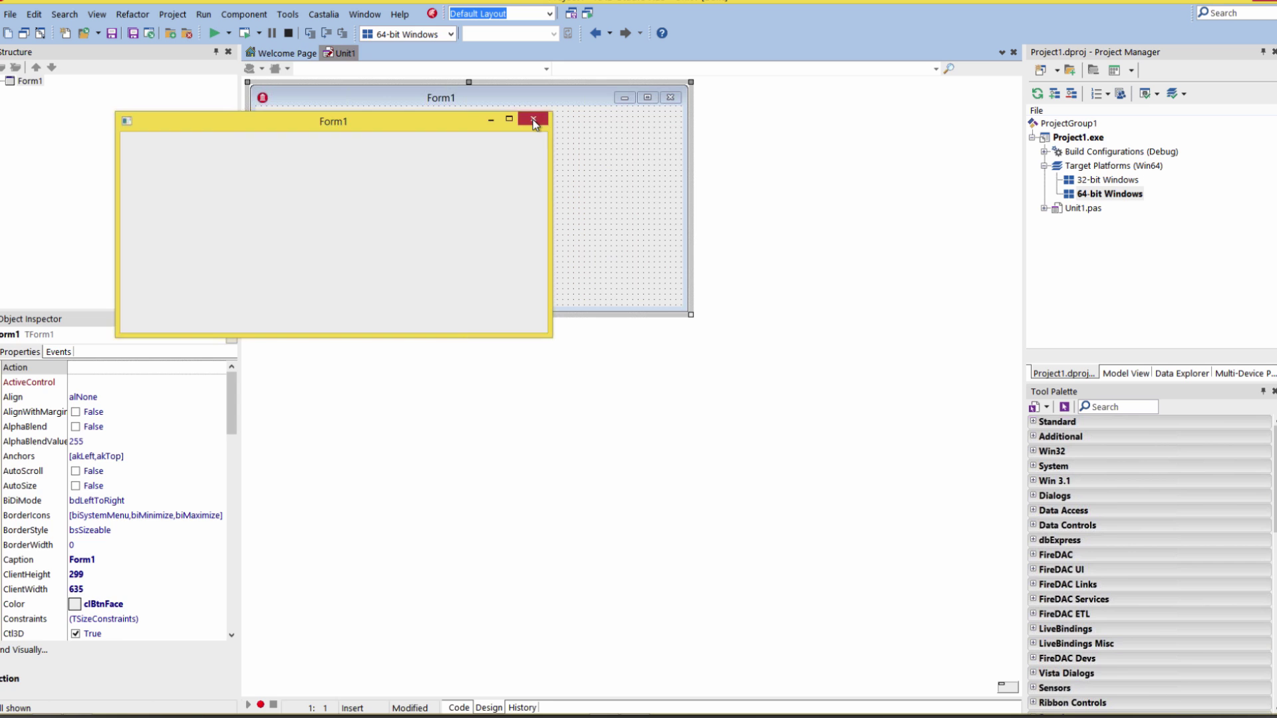
left_click(533, 119)
key("ctrl+F4")
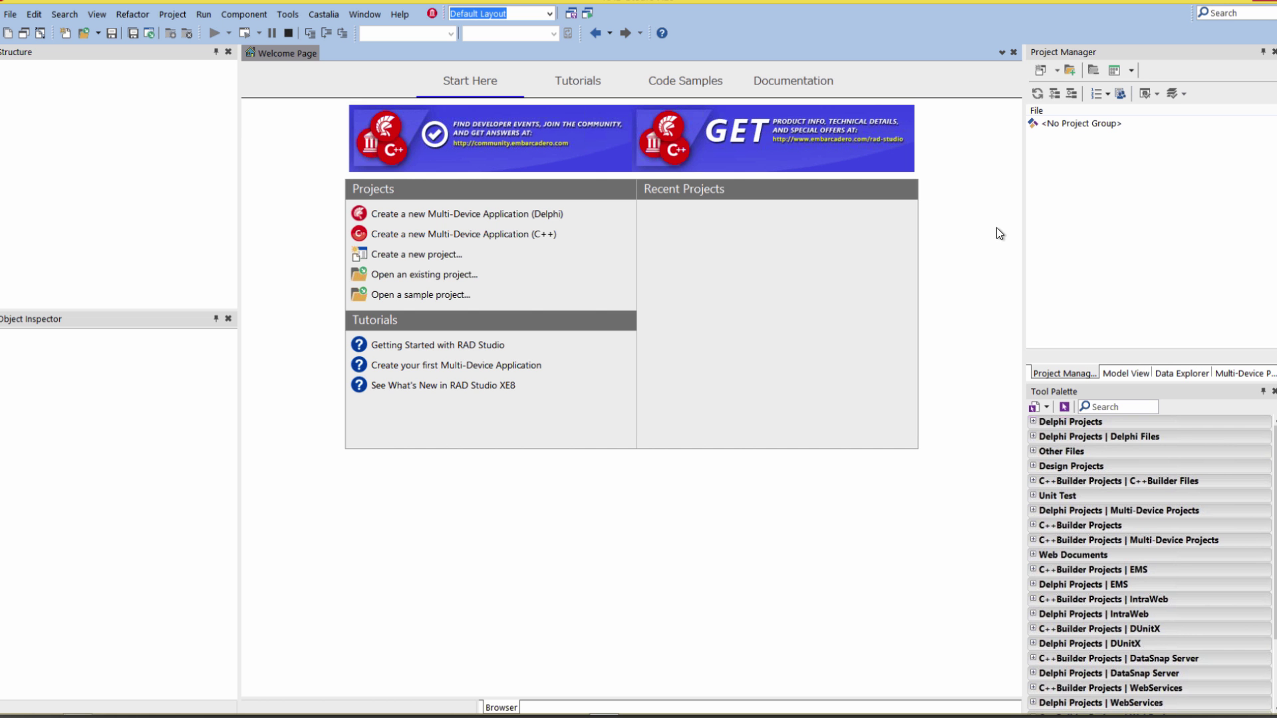
- Browse to C:\Program Files (x86)\Embarcadero\Studio\16.0\PAServer and launch setup_paserver.exe
left_click(48, 706)
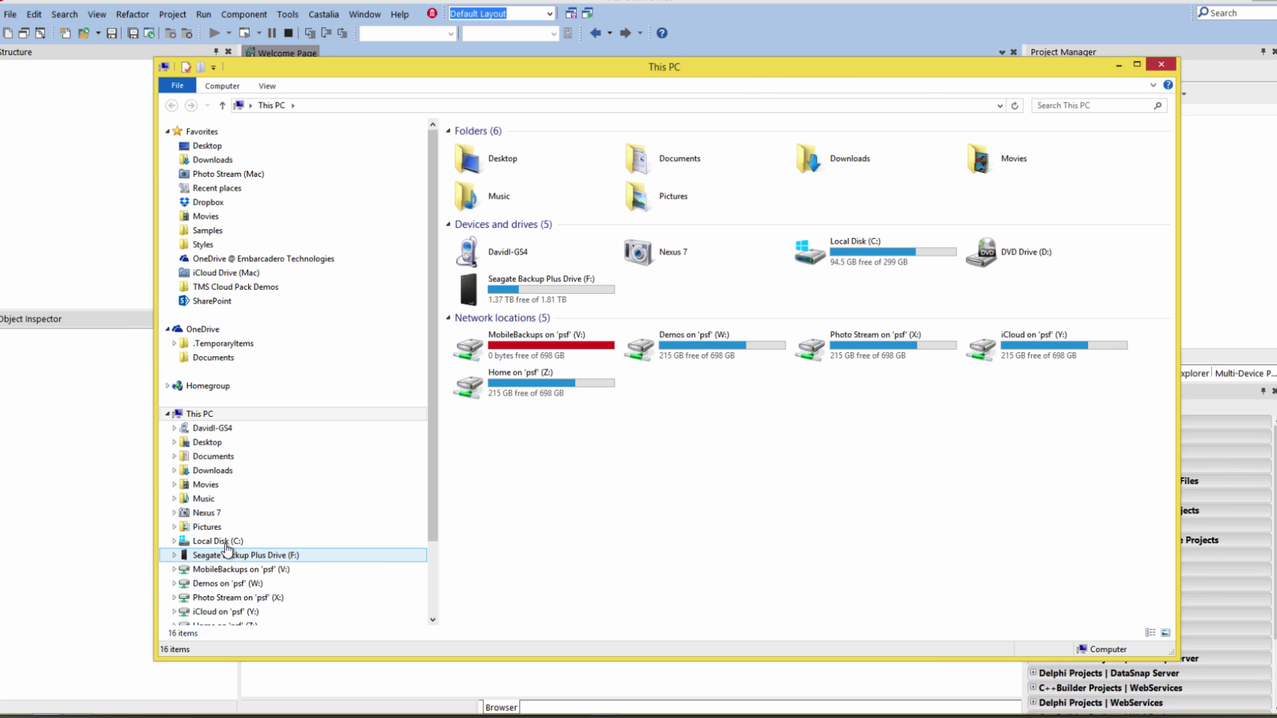
left_click(217, 541)
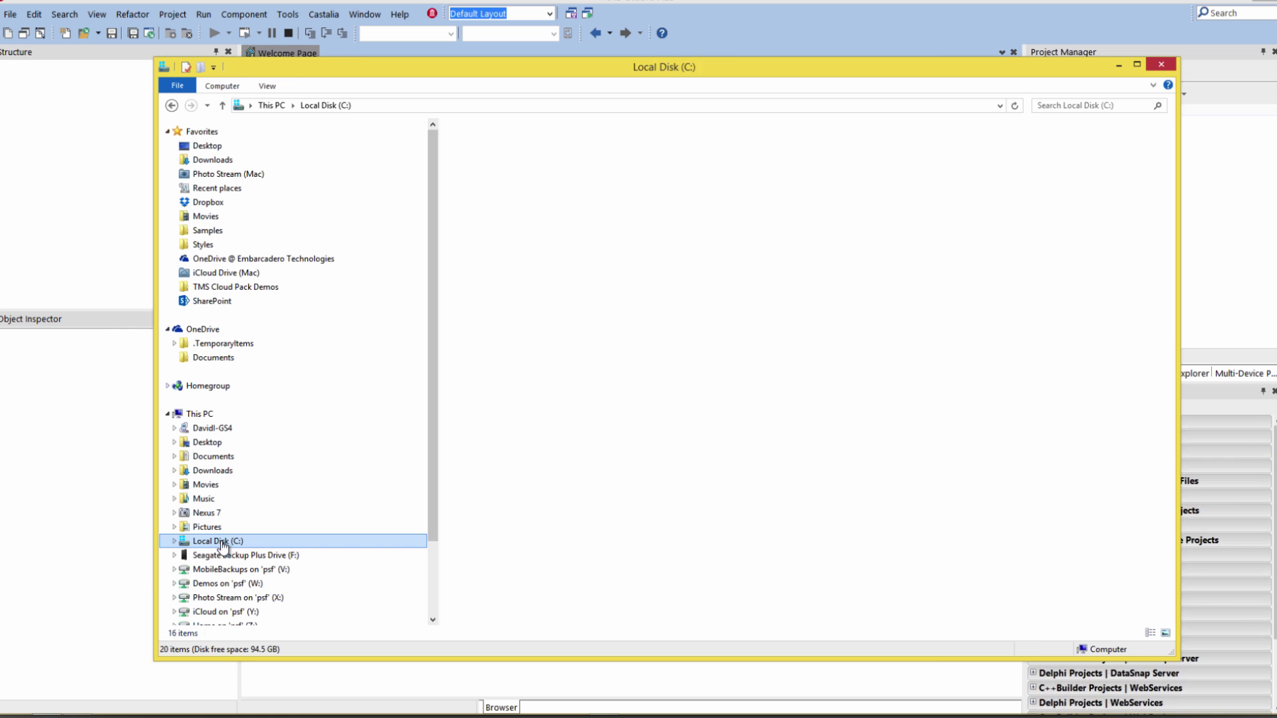
double_click(509, 287)
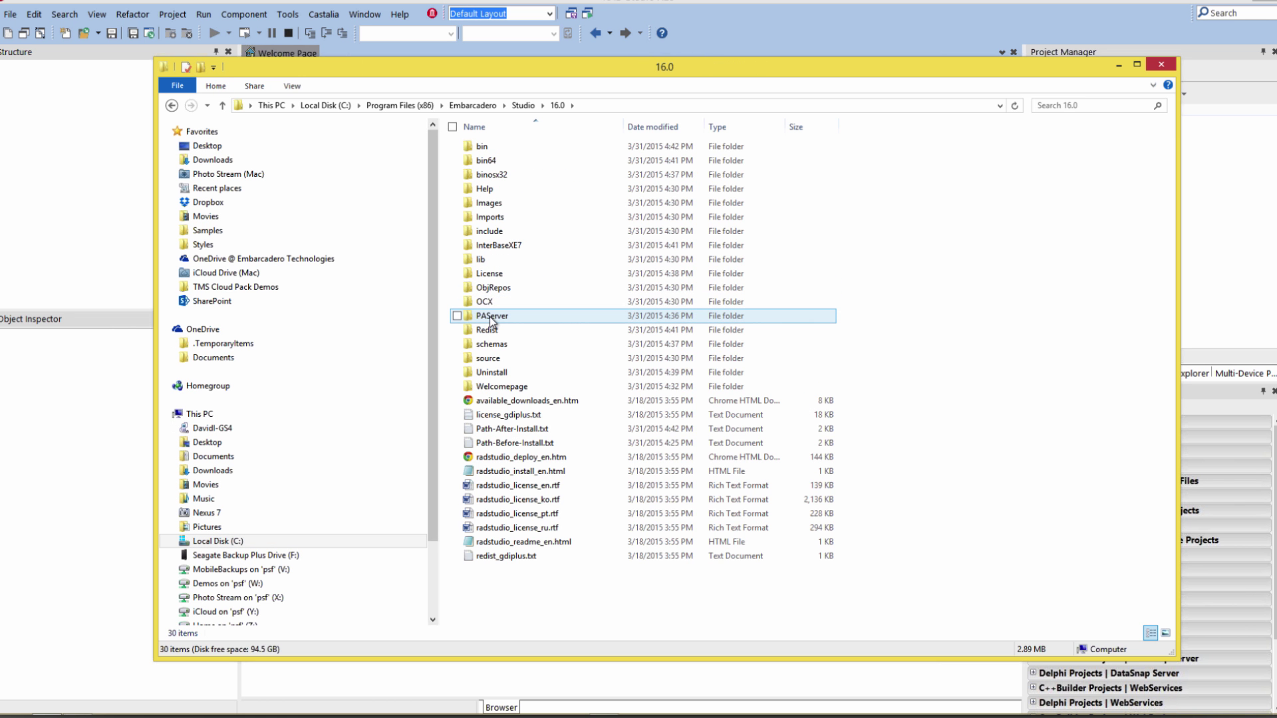
double_click(488, 316)
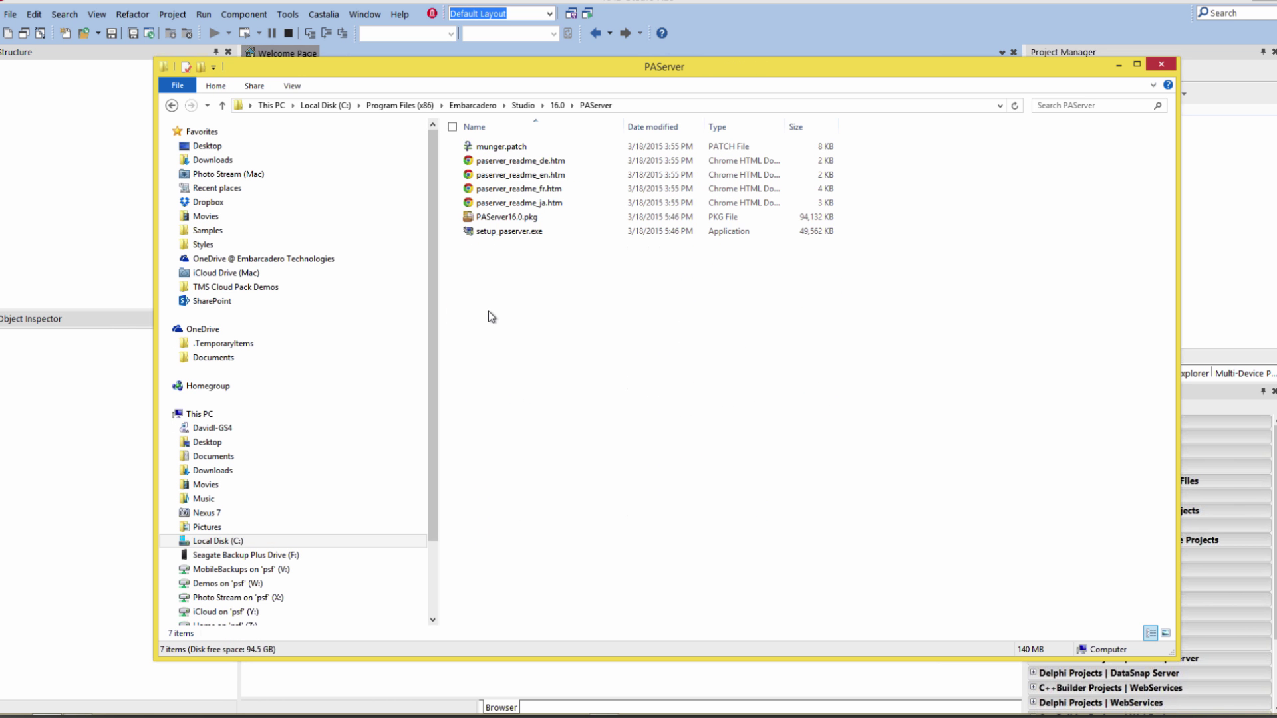
left_click(481, 233)
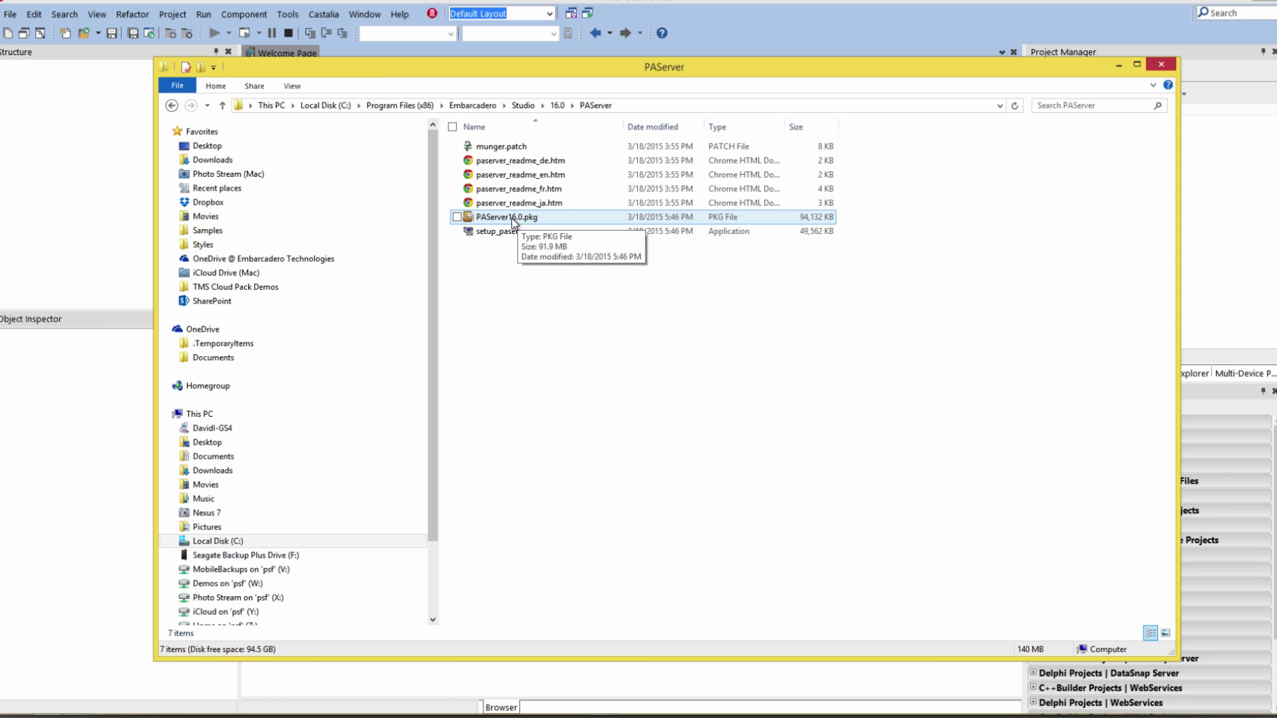
double_click(508, 233)
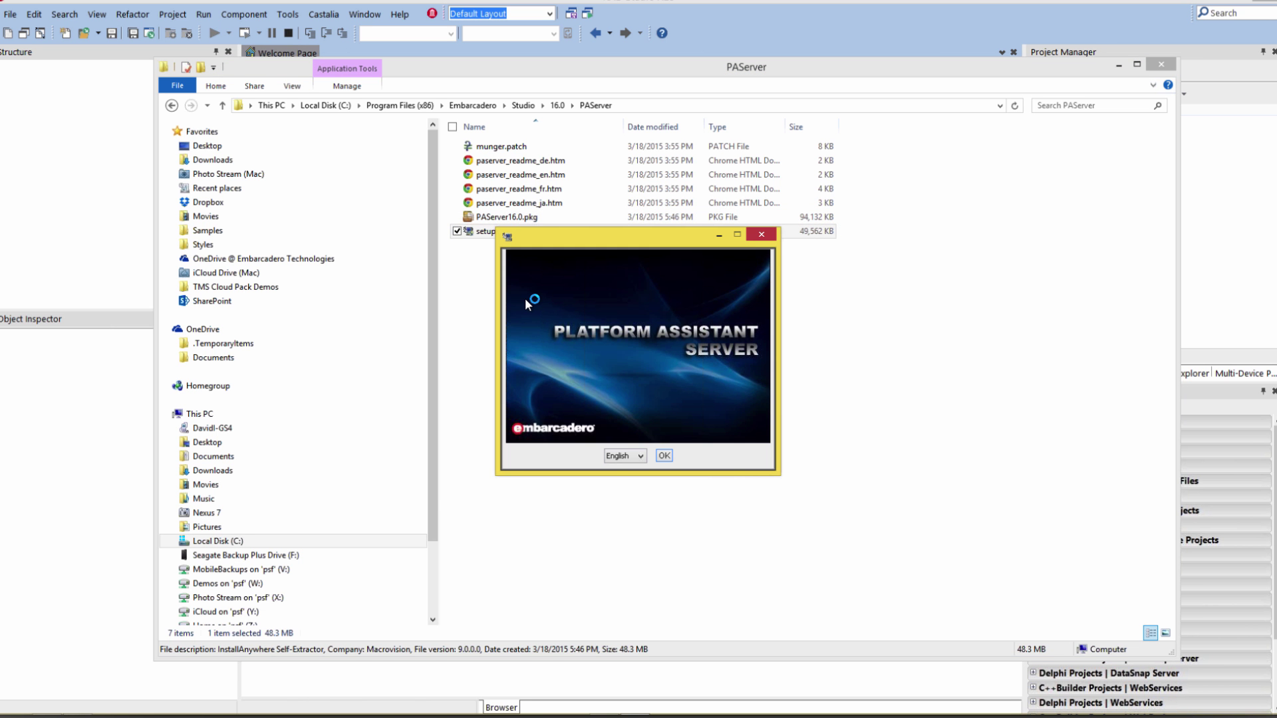
- Run the English installer with install folder C:\Tools\PAServer\16.0 and start installing
left_click(664, 456)
left_click(841, 482)
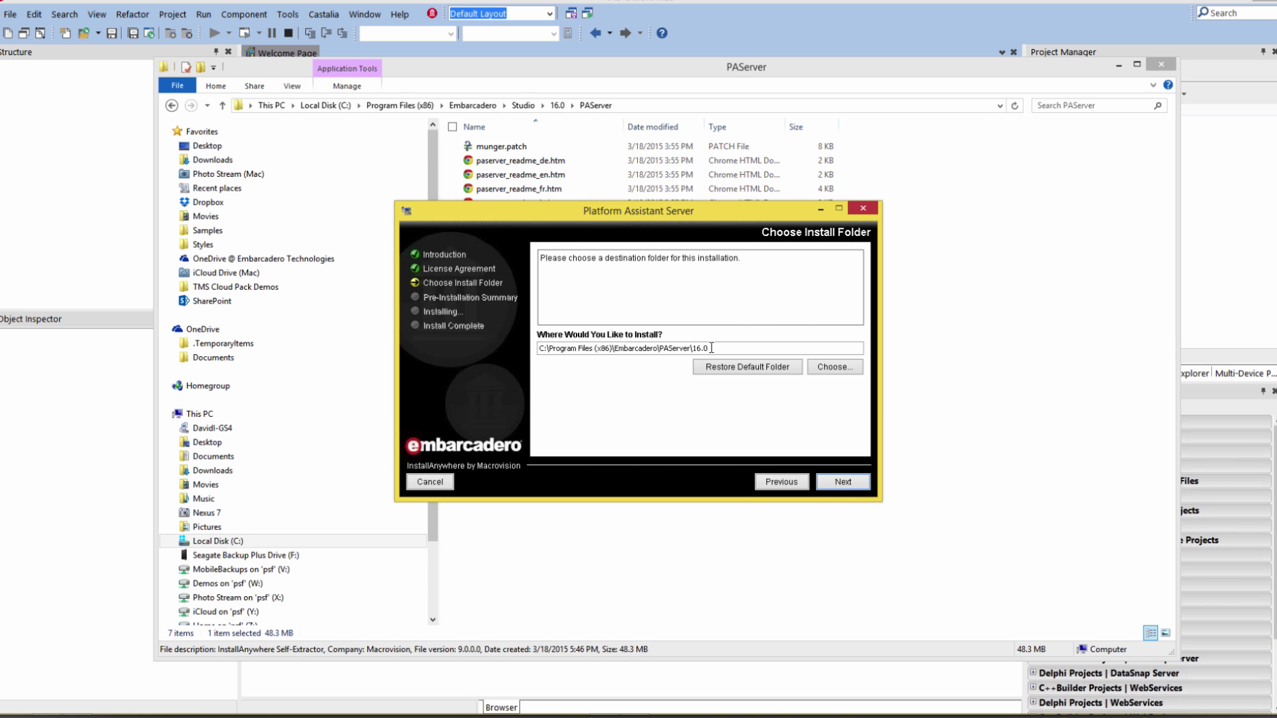
left_click(712, 348)
left_click_drag(549, 348, 711, 352)
type("Tools\\PAServer\\16.0")
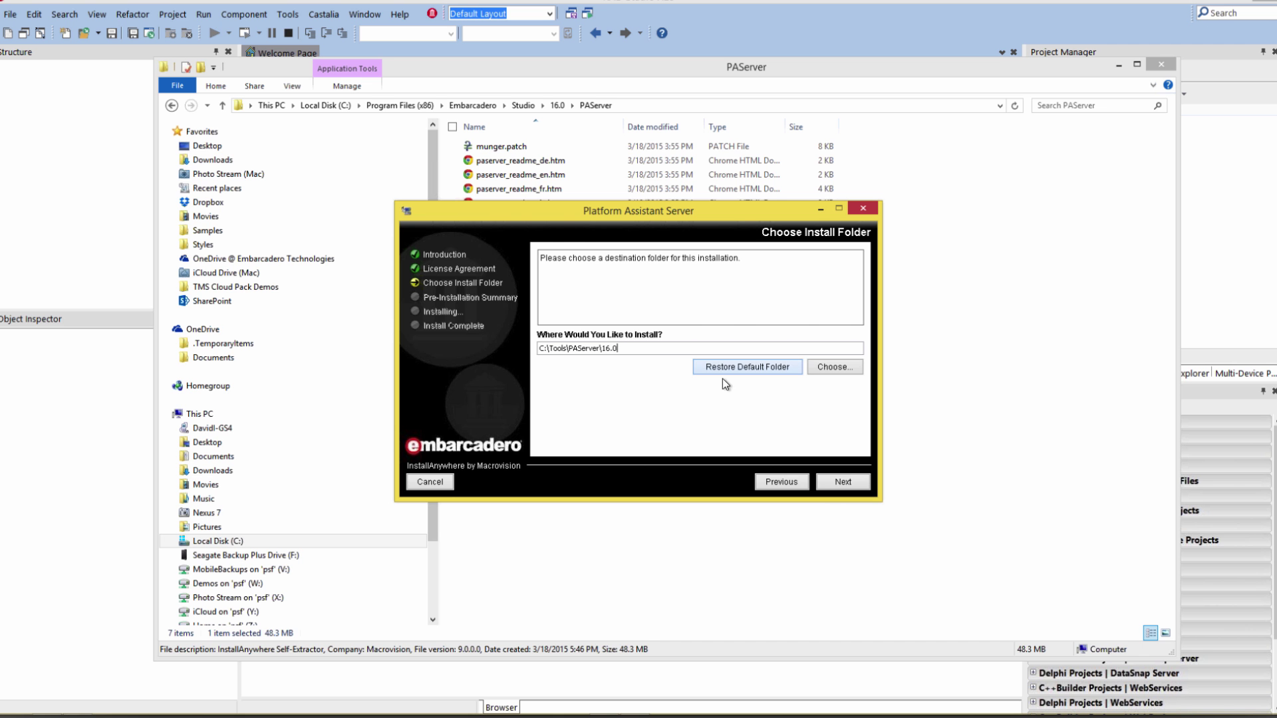
left_click(721, 366)
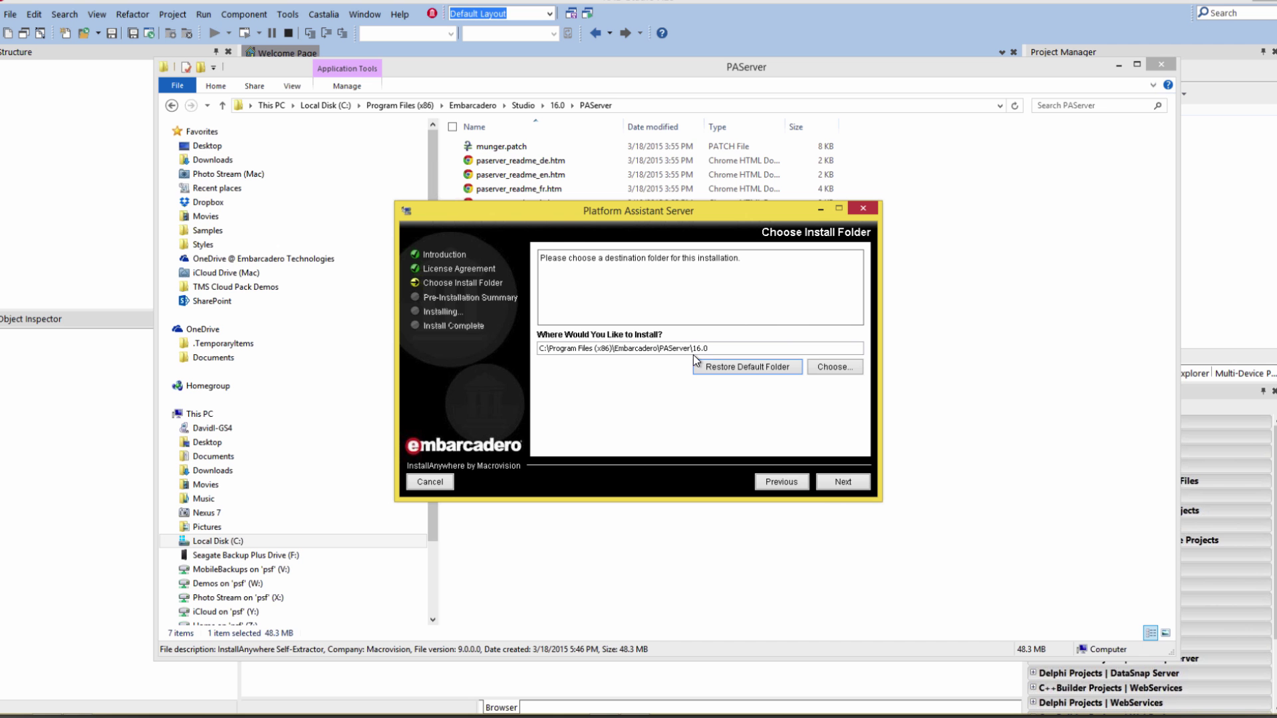
left_click(661, 349)
key("BackSpace")
key("BackSpace")
key("BackSpace")
key("BackSpace")
key("BackSpace")
key("BackSpace")
type("Tools\\")
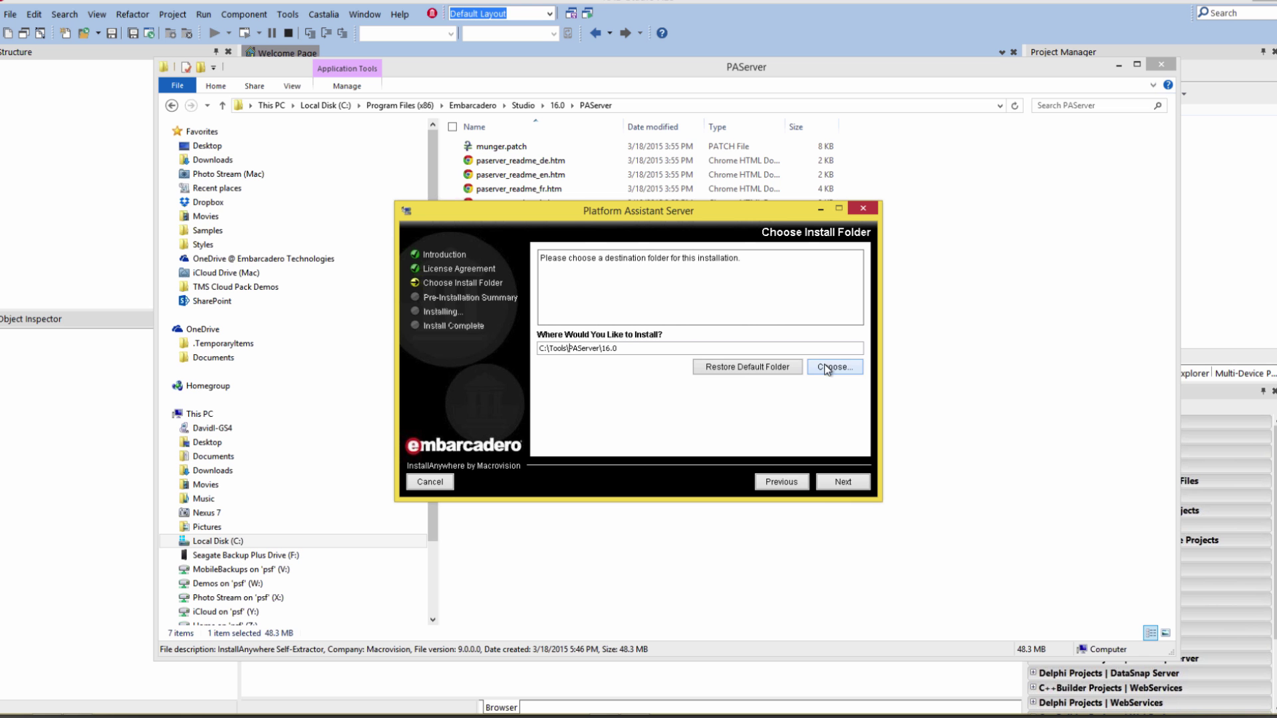
left_click(842, 483)
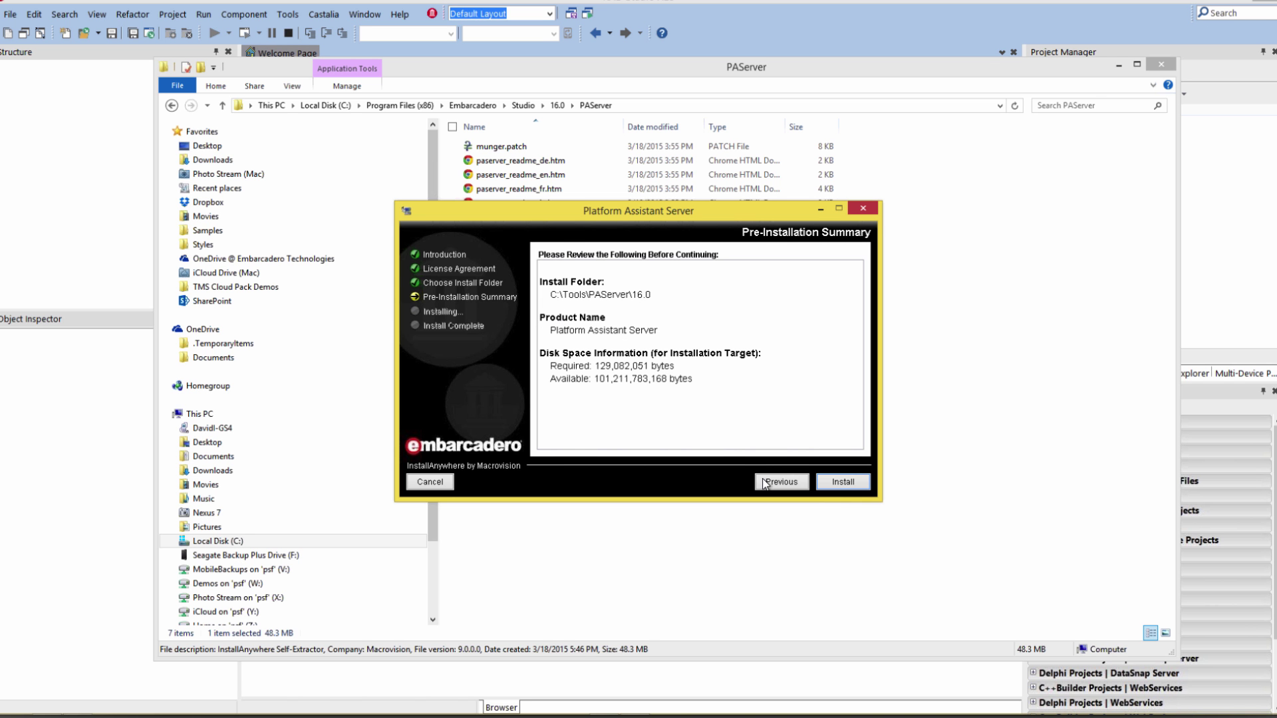
left_click(843, 481)
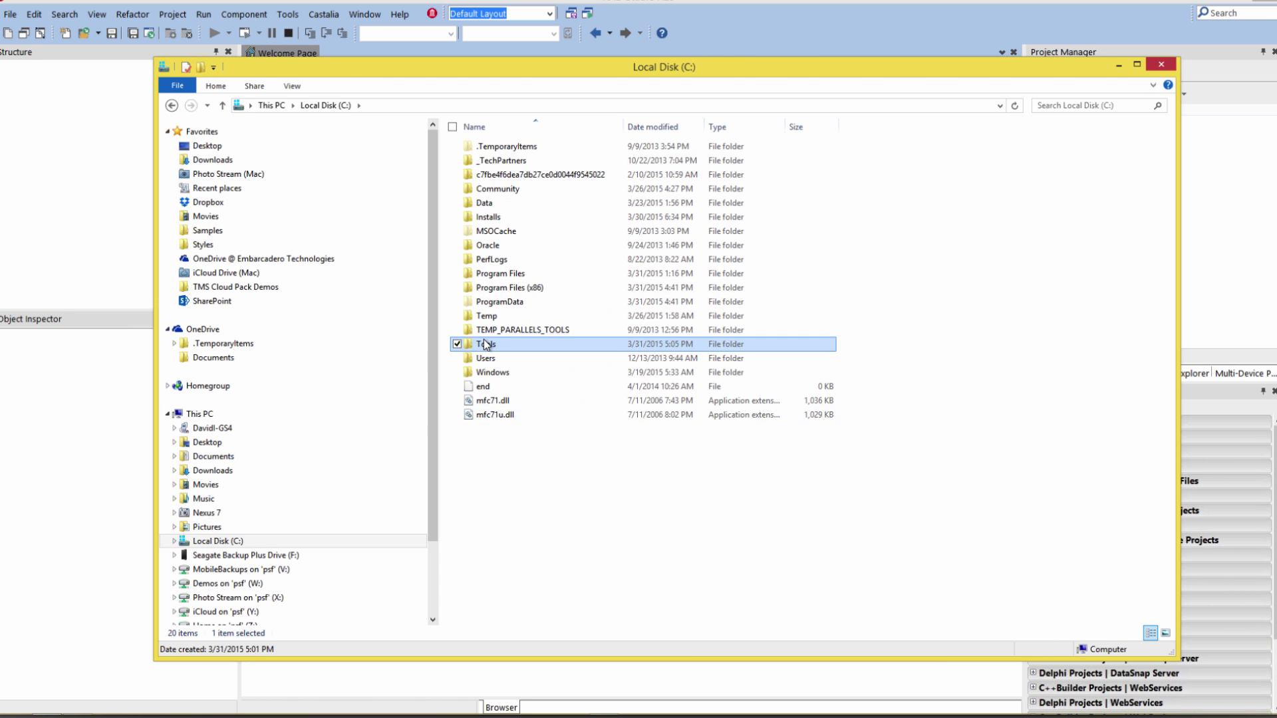
- Open C:\Tools\PAServer\16.0 and launch paserver.exe
double_click(486, 345)
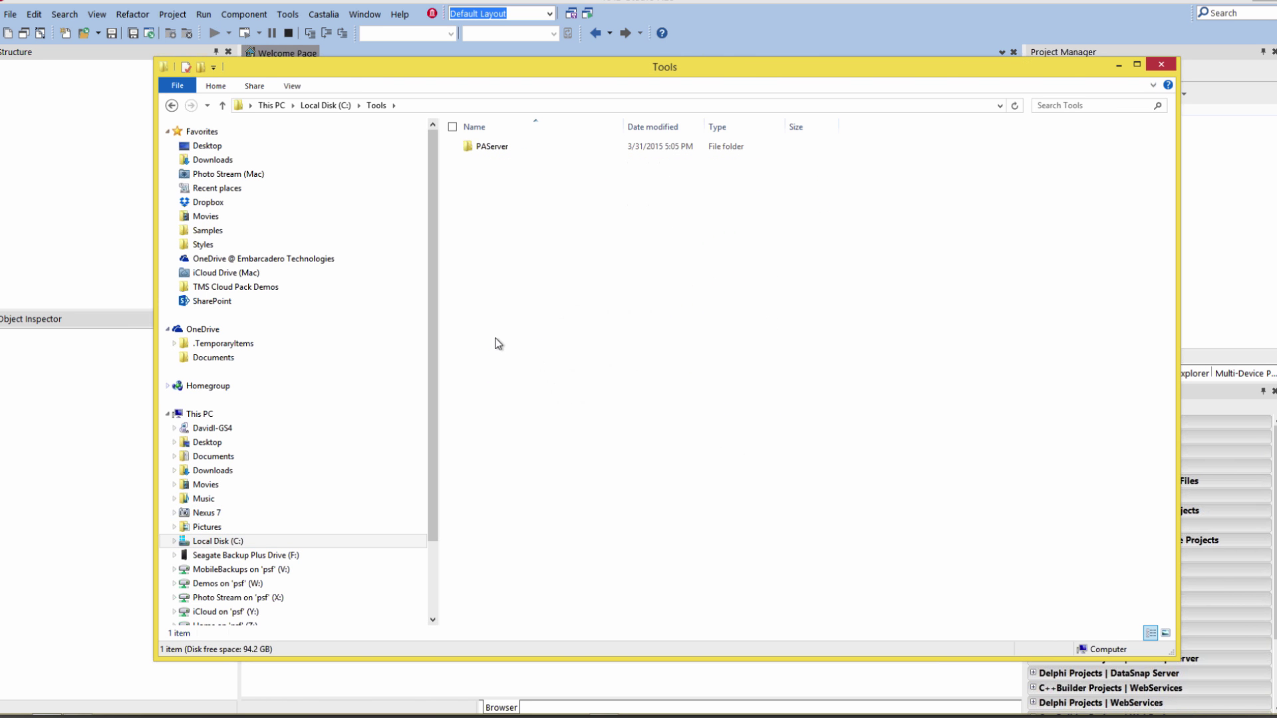
double_click(491, 146)
double_click(491, 146)
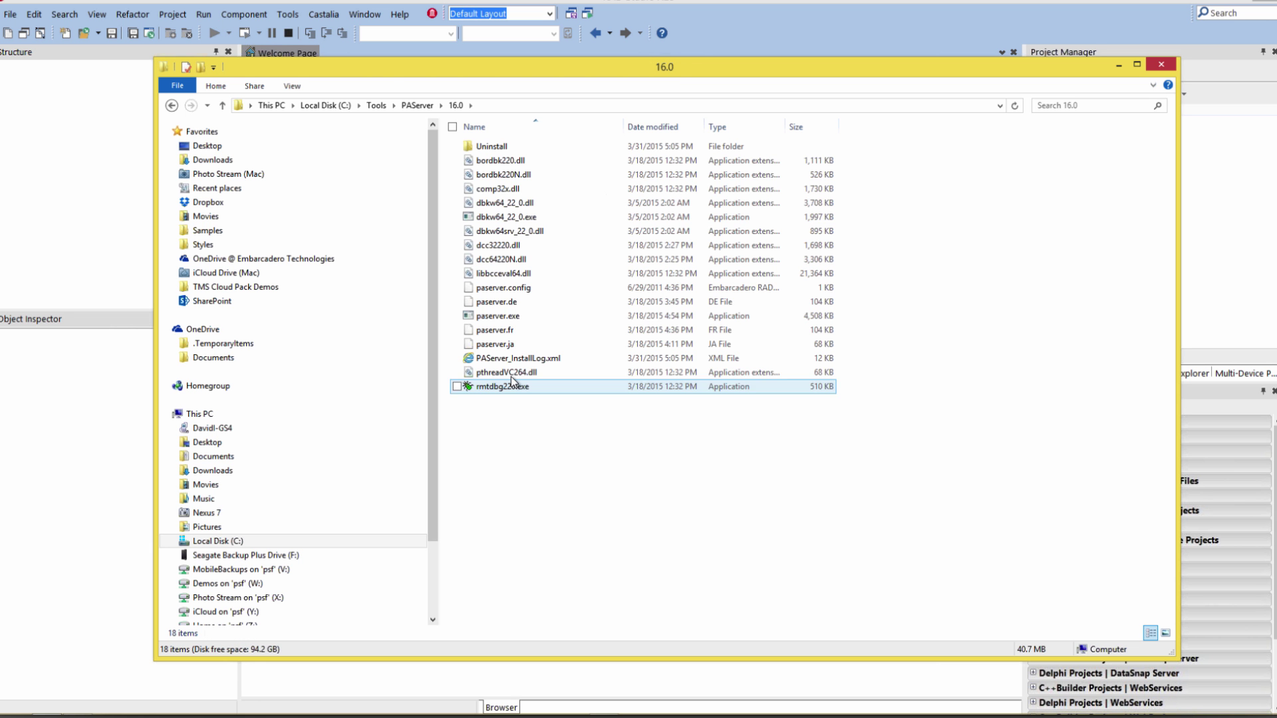
left_click(498, 316)
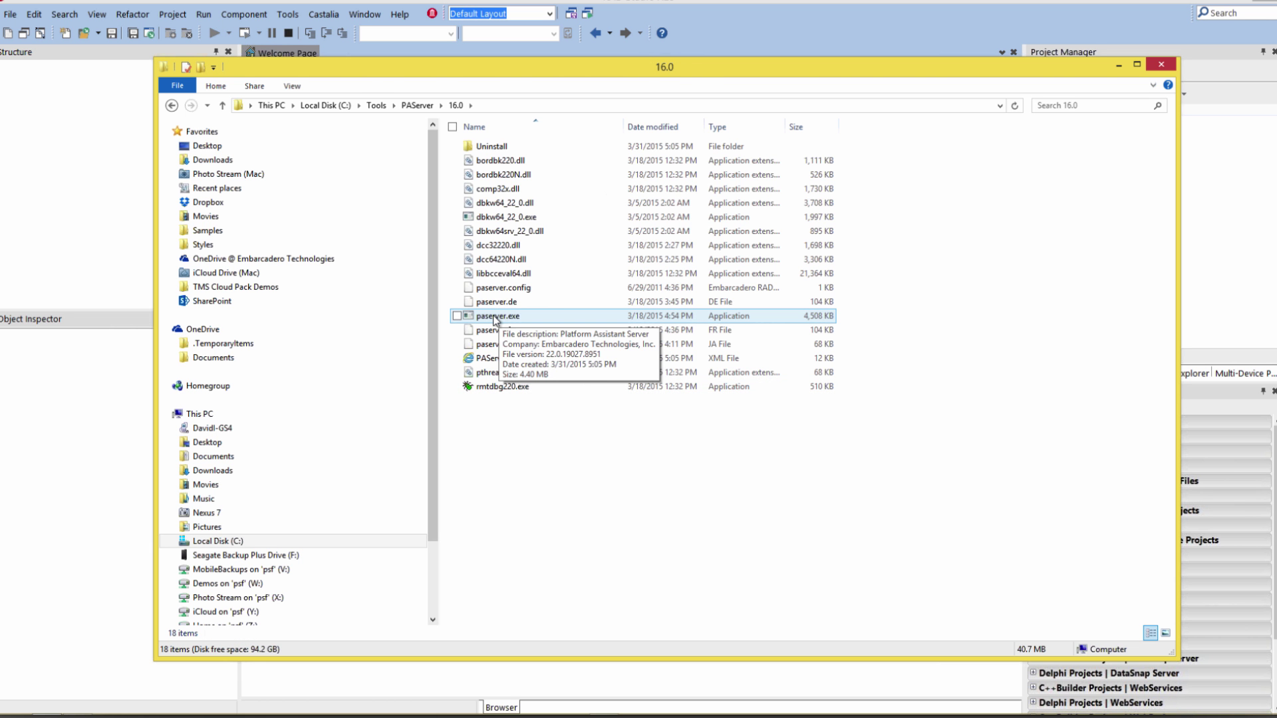
double_click(494, 316)
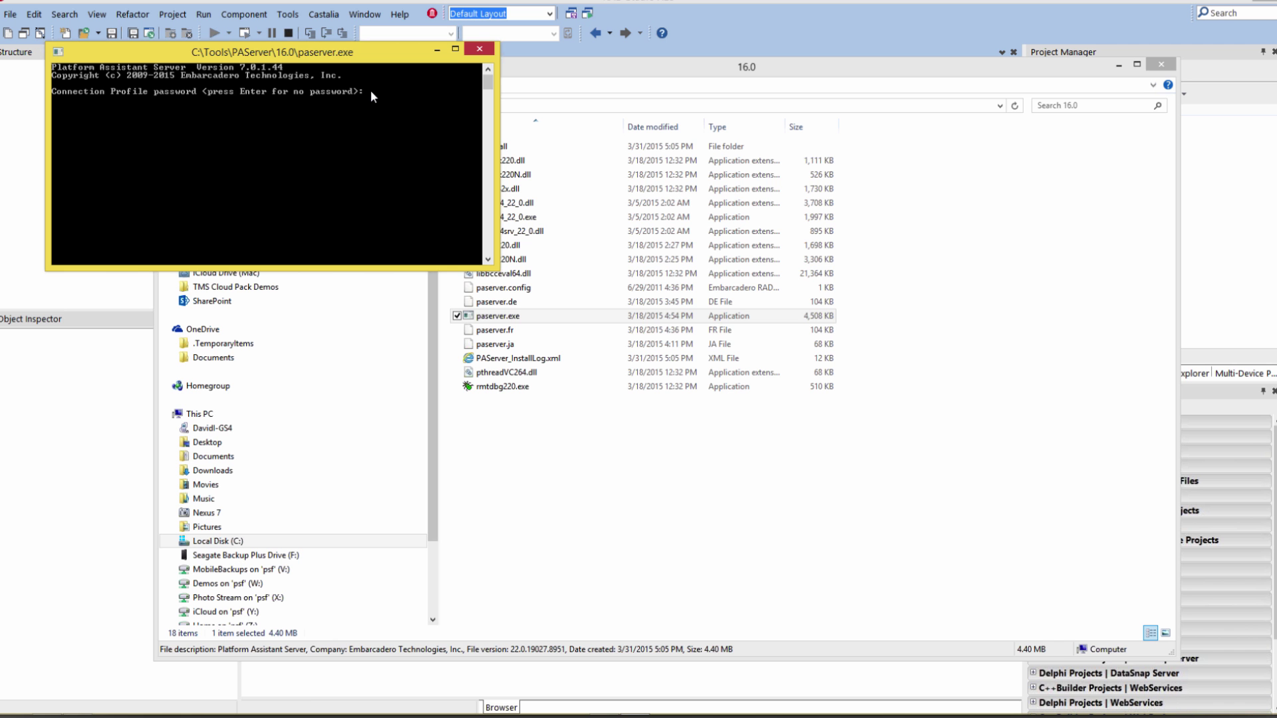
- Start the server without a password, allow it through the firewall, and list commands and IPs
key("Return")
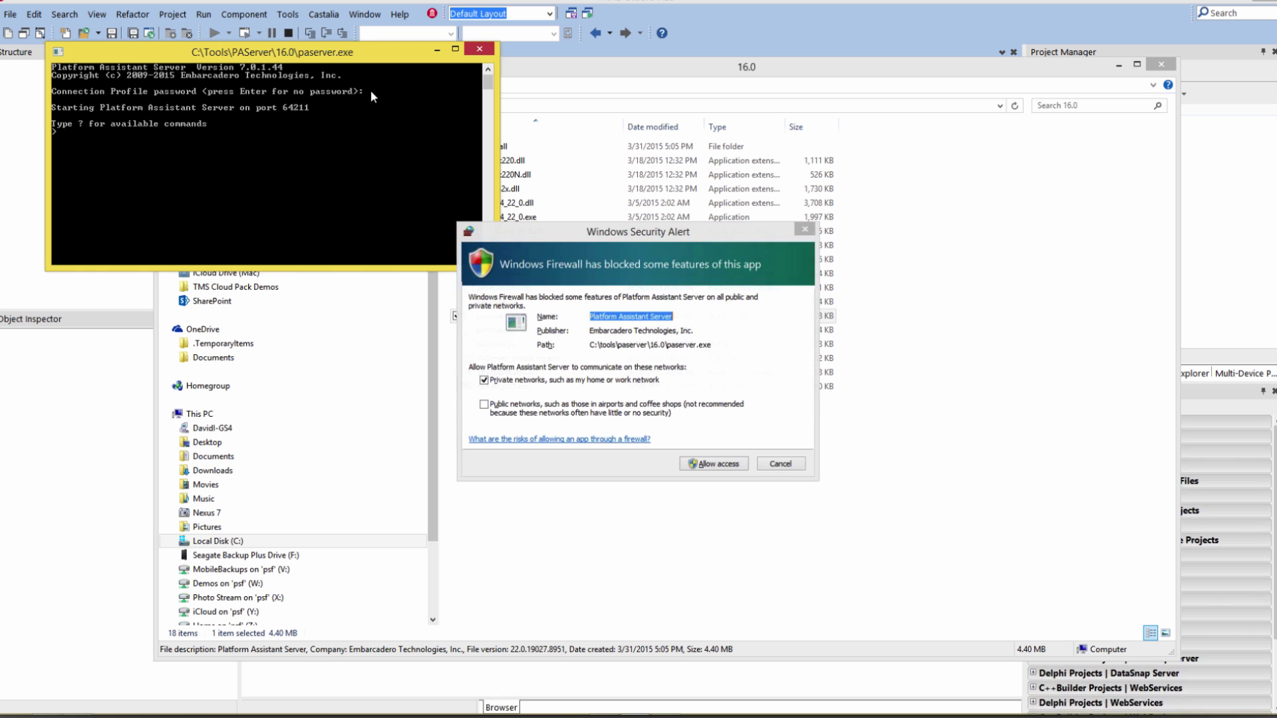
left_click(719, 465)
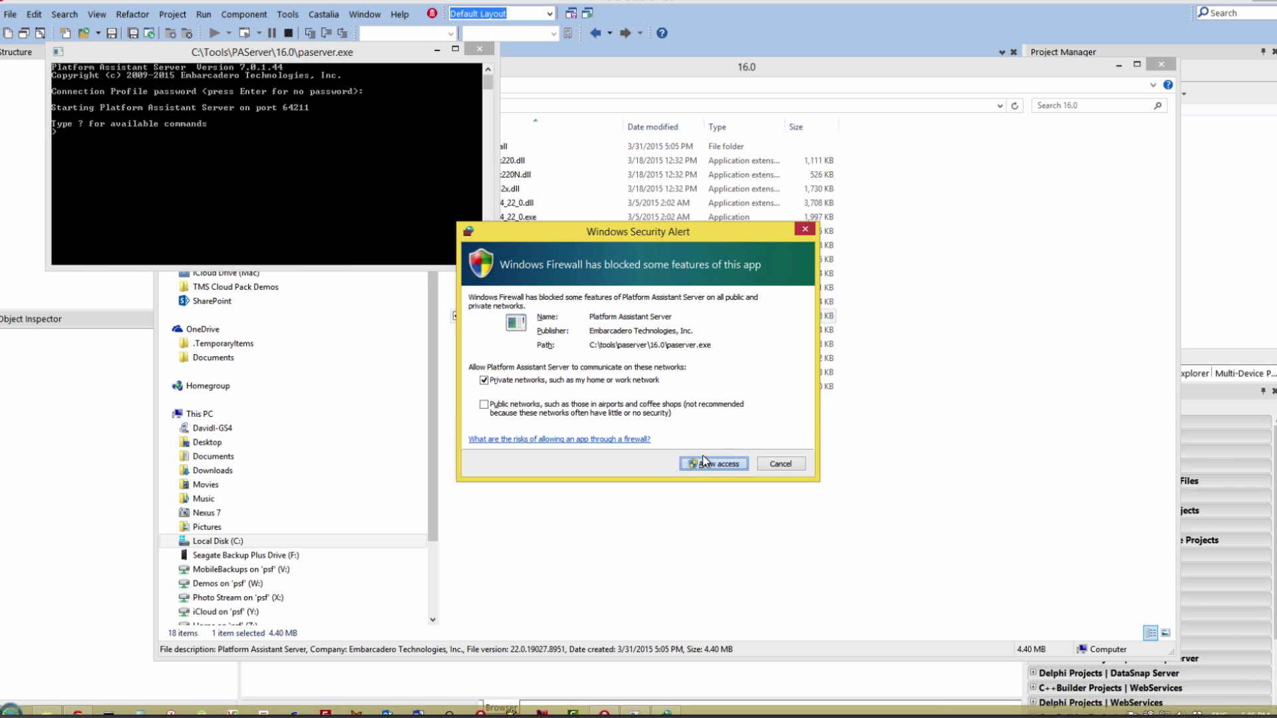
left_click(63, 133)
type("?")
key("Return")
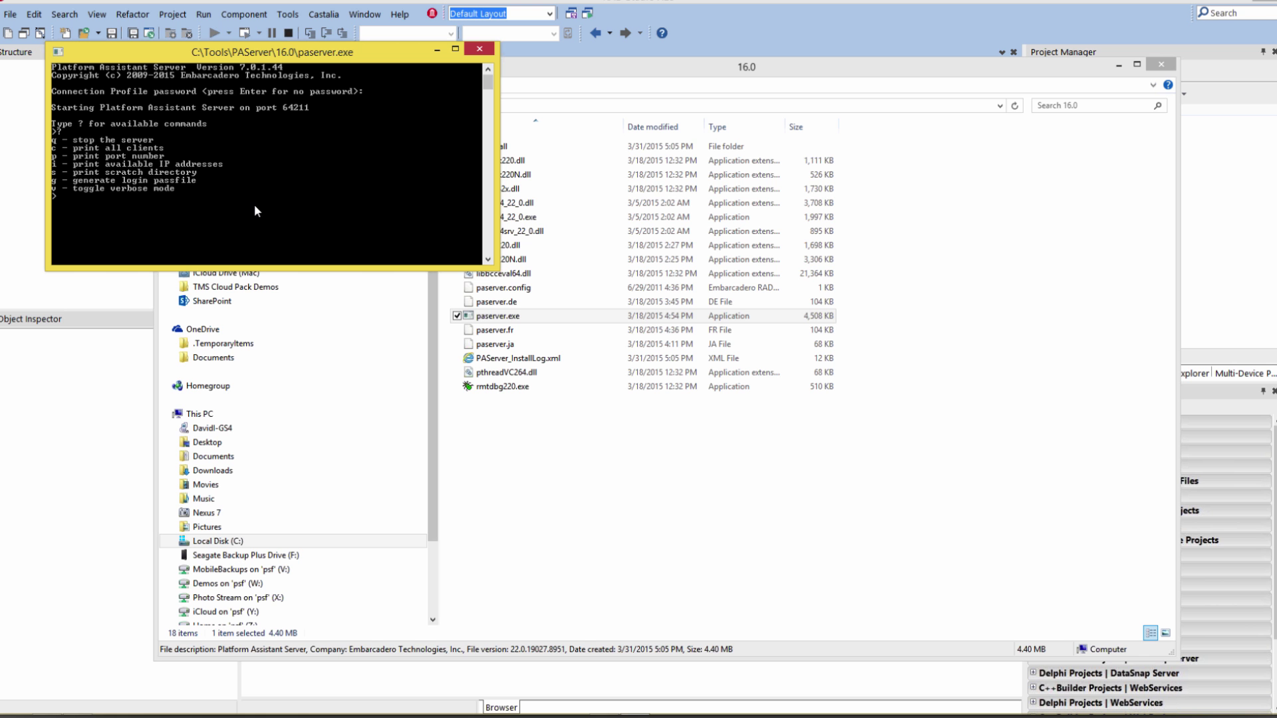
type("i")
key("Return")
- Mark and copy the IP address 10.211.55.3 from the console
left_click(58, 55)
left_click(30, 149)
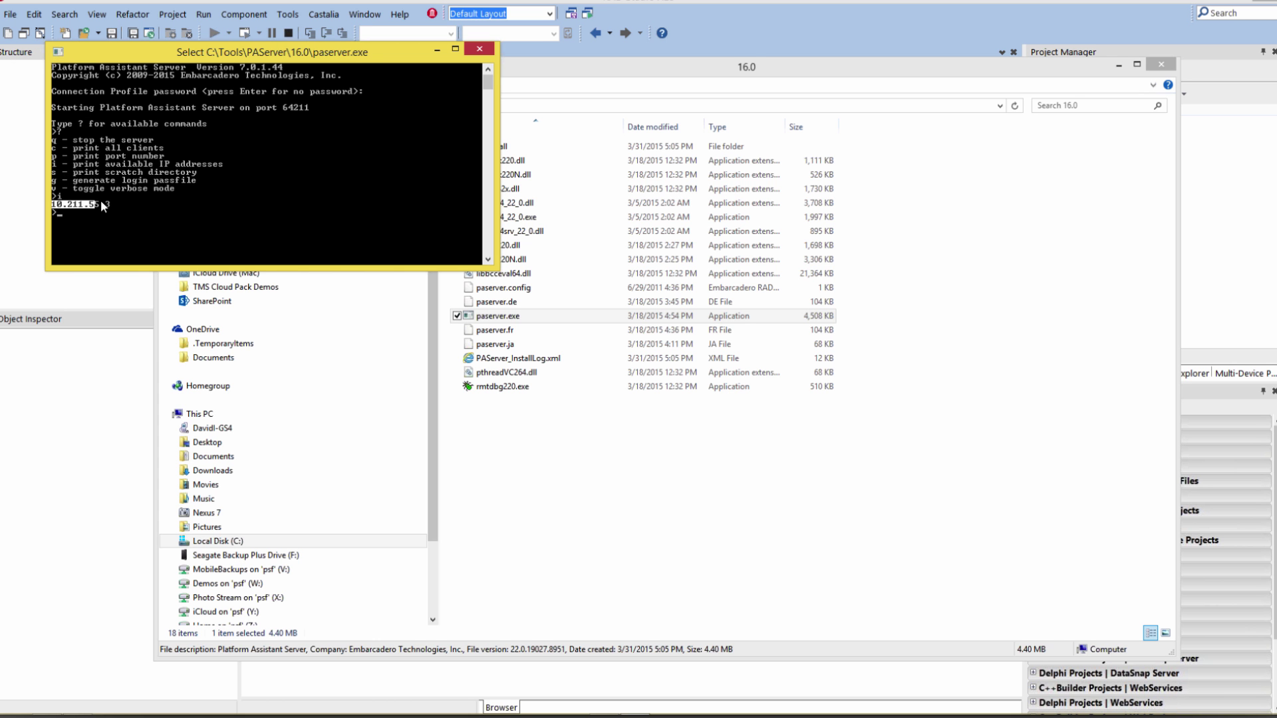
left_click_drag(53, 203, 112, 205)
key("Return")
type("s")
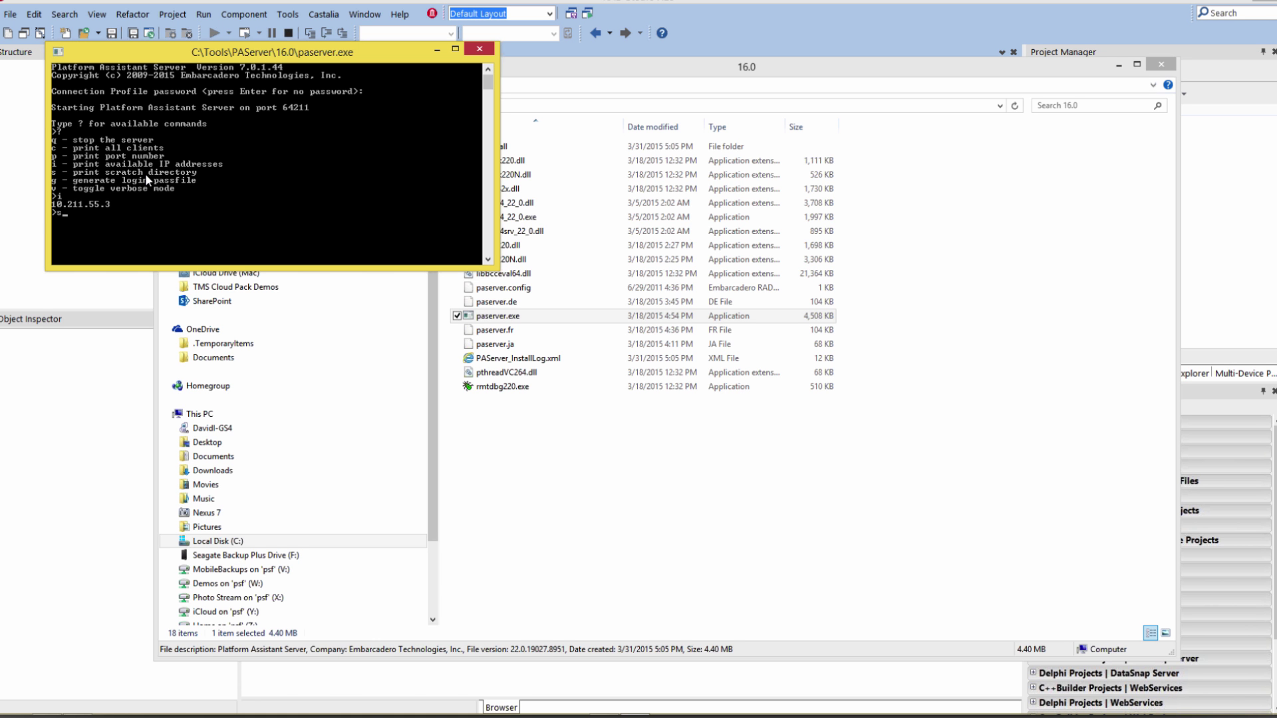
- Print the scratch directory and port 64211, then bring File Explorer forward
key("Return")
type("p")
key("Return")
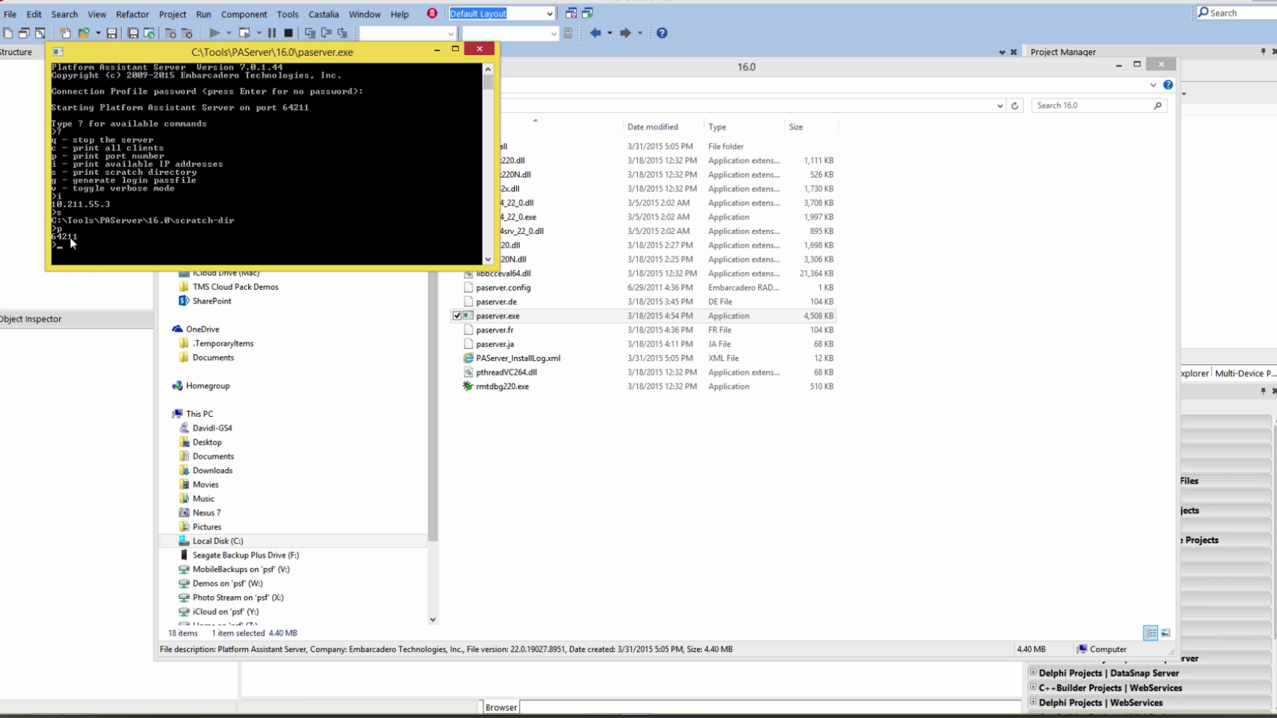
left_click(438, 50)
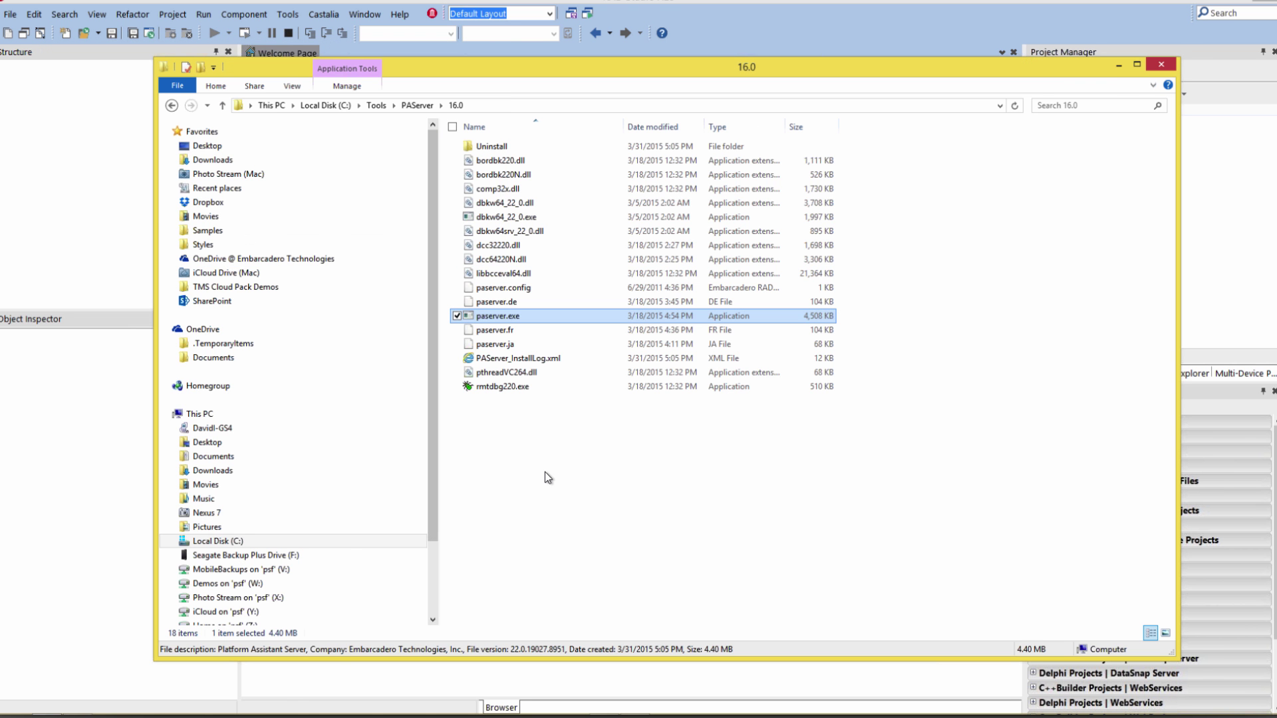
- In Tools > Options, start a 64-bit Windows connection profile named Win64PATarget
left_click(1120, 67)
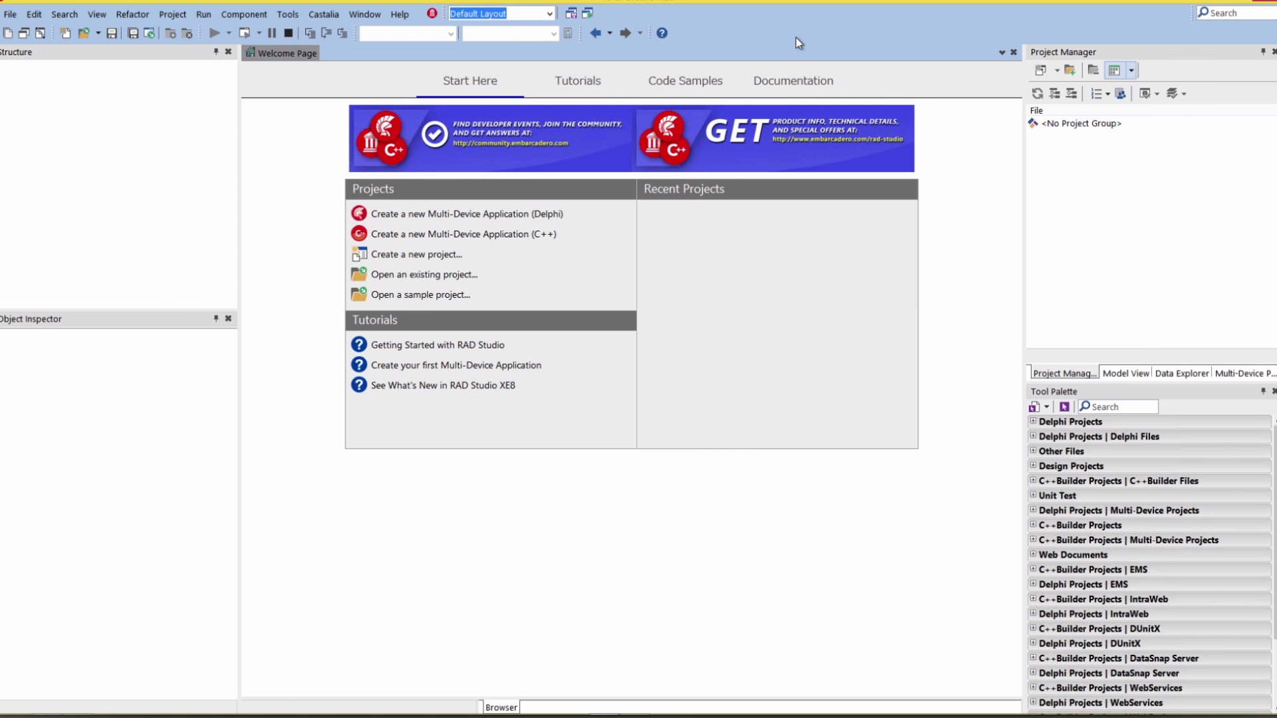
left_click(282, 13)
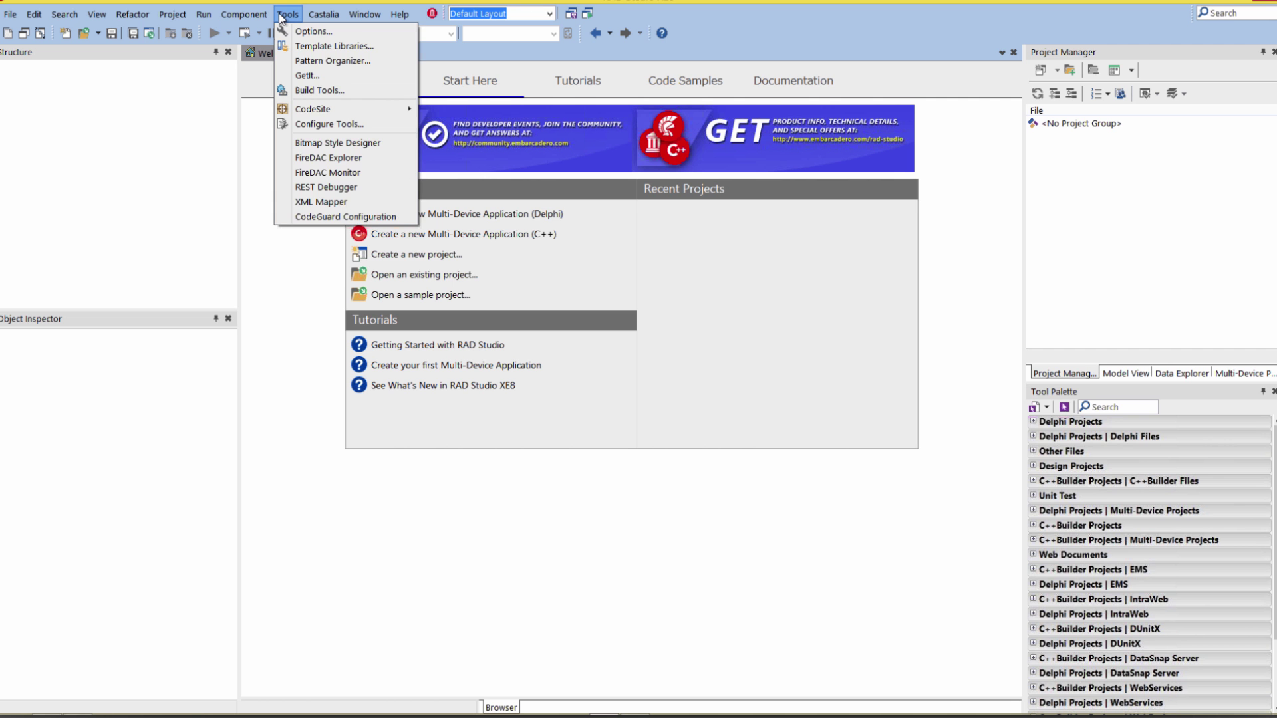
left_click(310, 30)
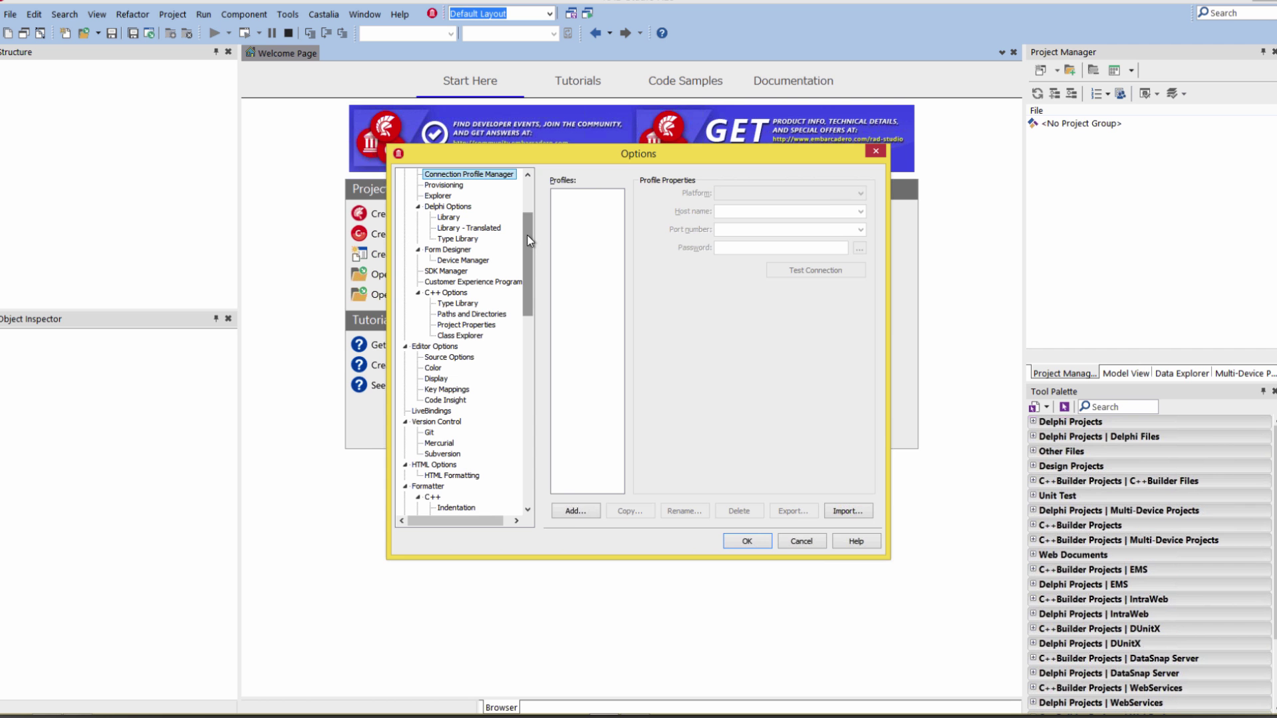
left_click(570, 511)
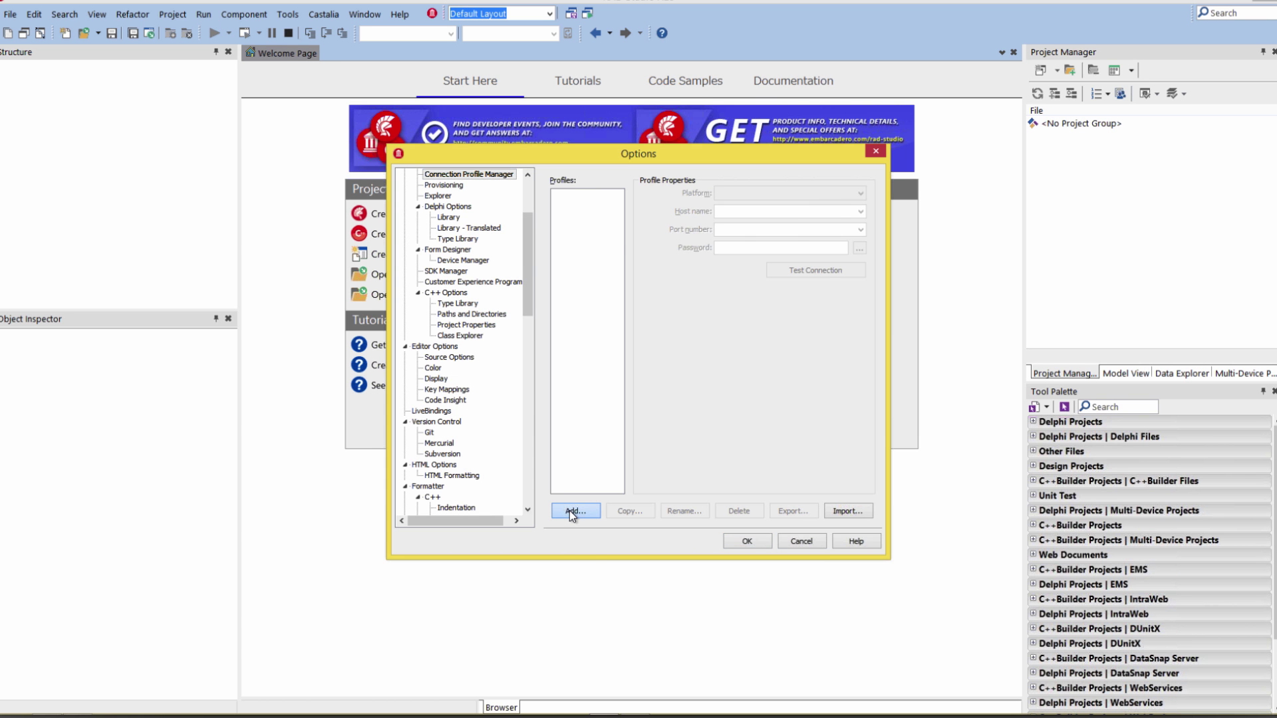
left_click(619, 362)
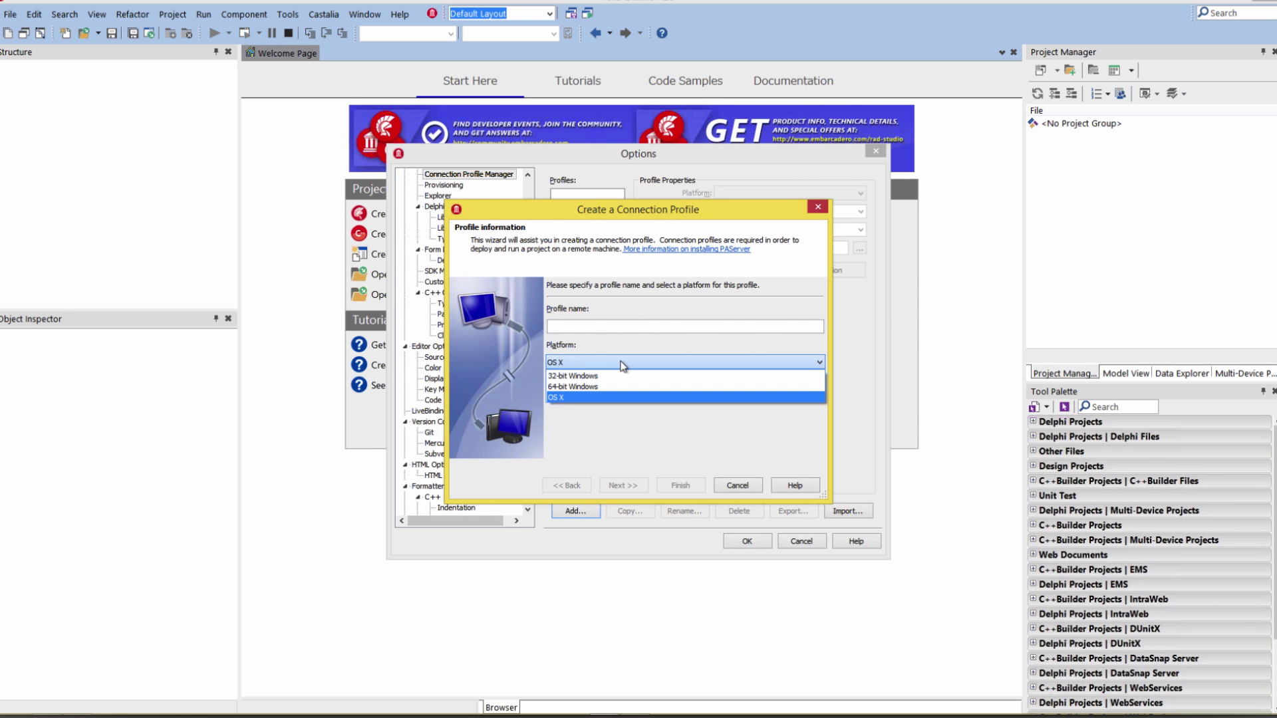
left_click(573, 388)
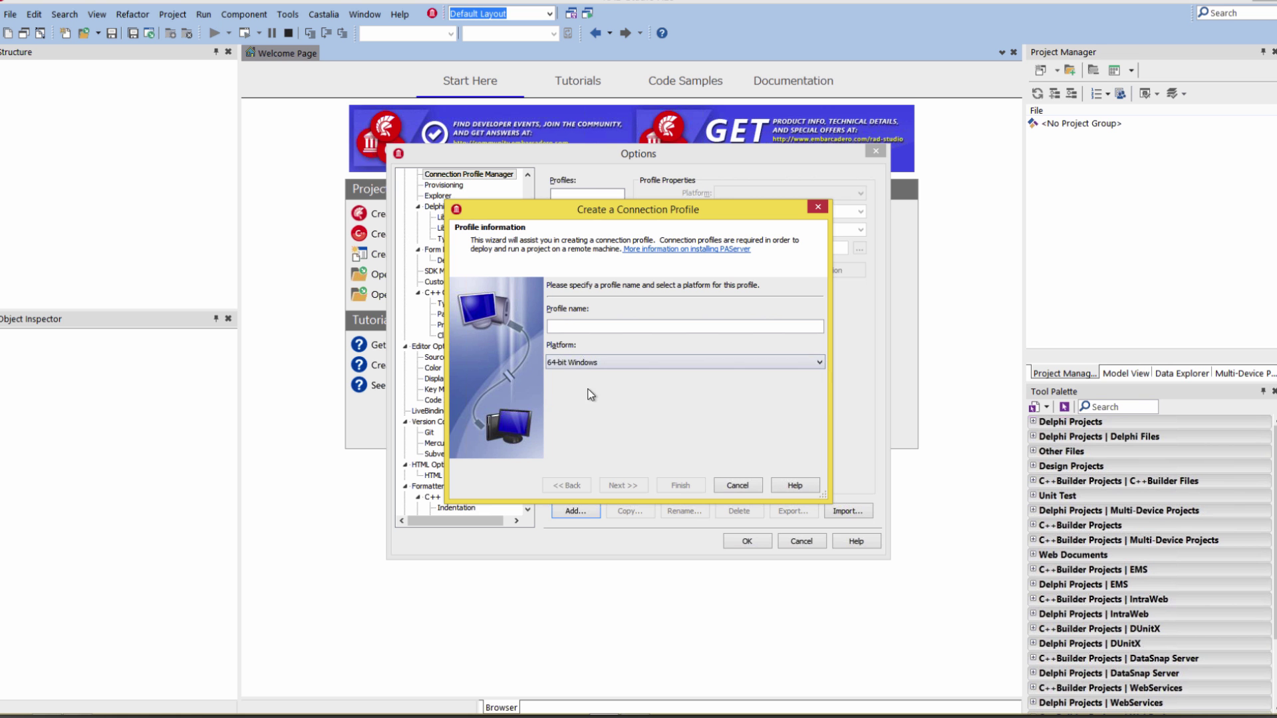
left_click(563, 328)
type("Win64")
type("rofile")
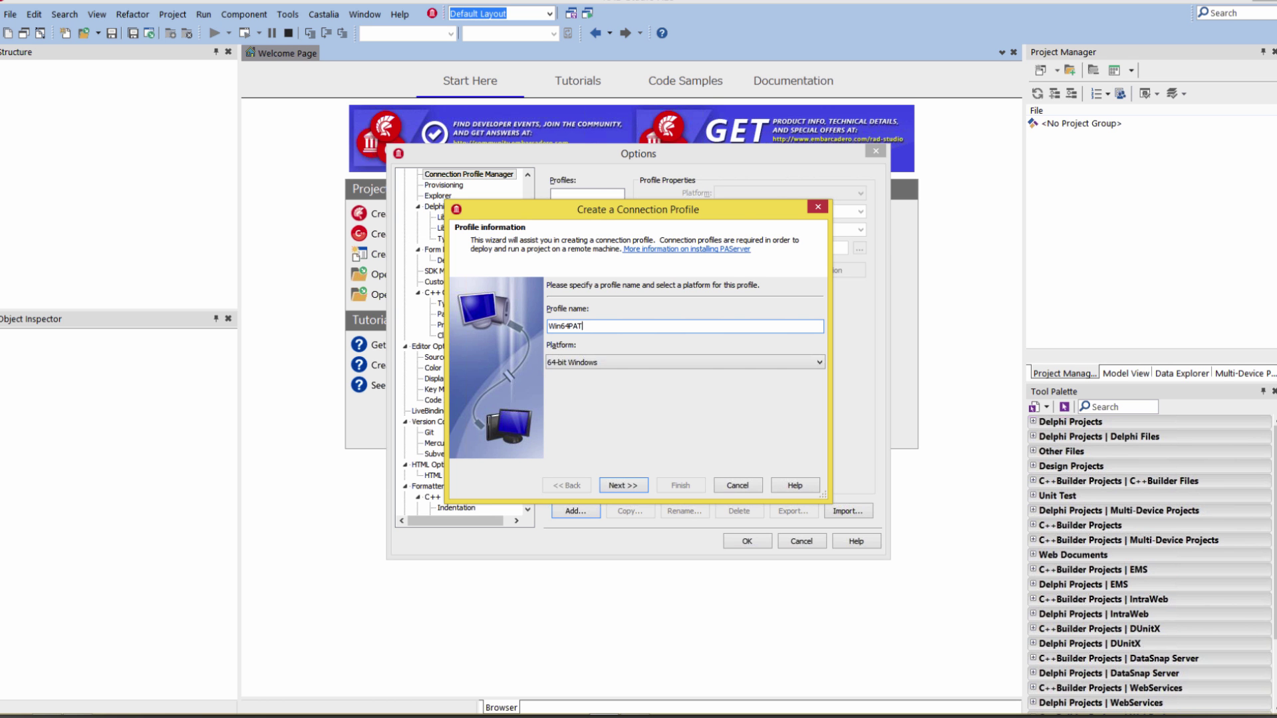
- Point the profile at 10.211.55.3, test the connection successfully, and finish
left_click(623, 485)
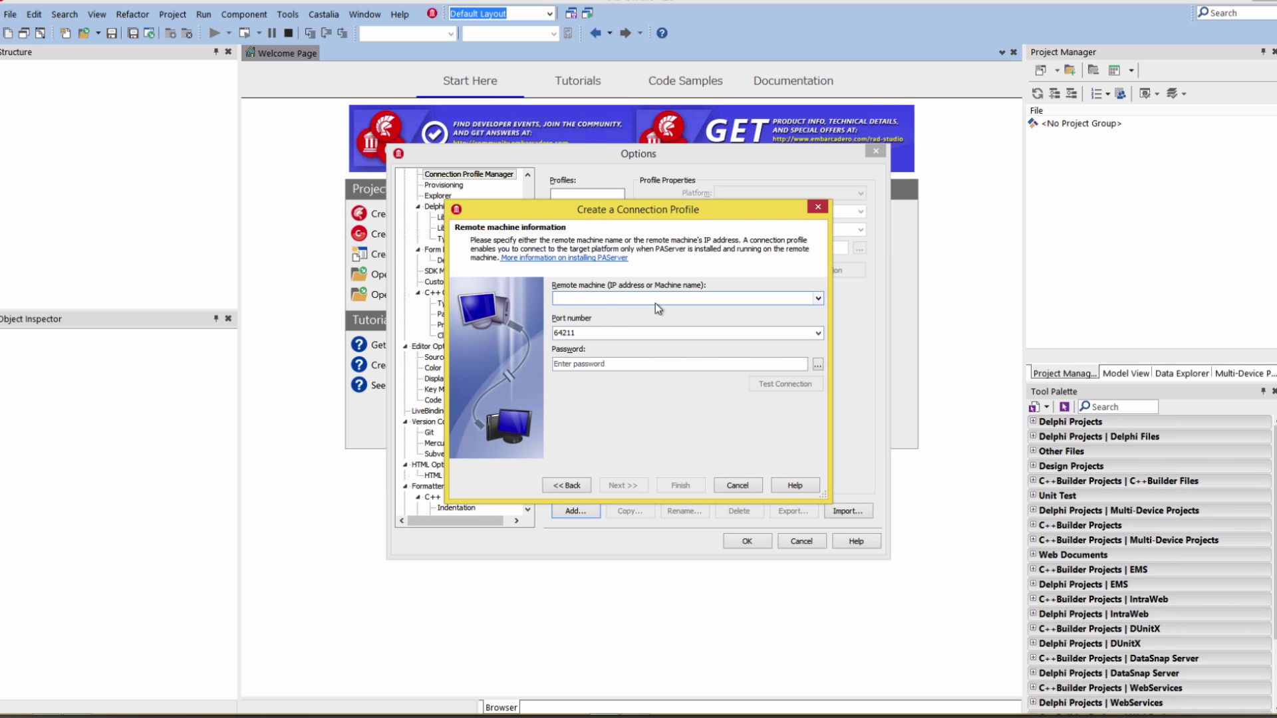
right_click(572, 300)
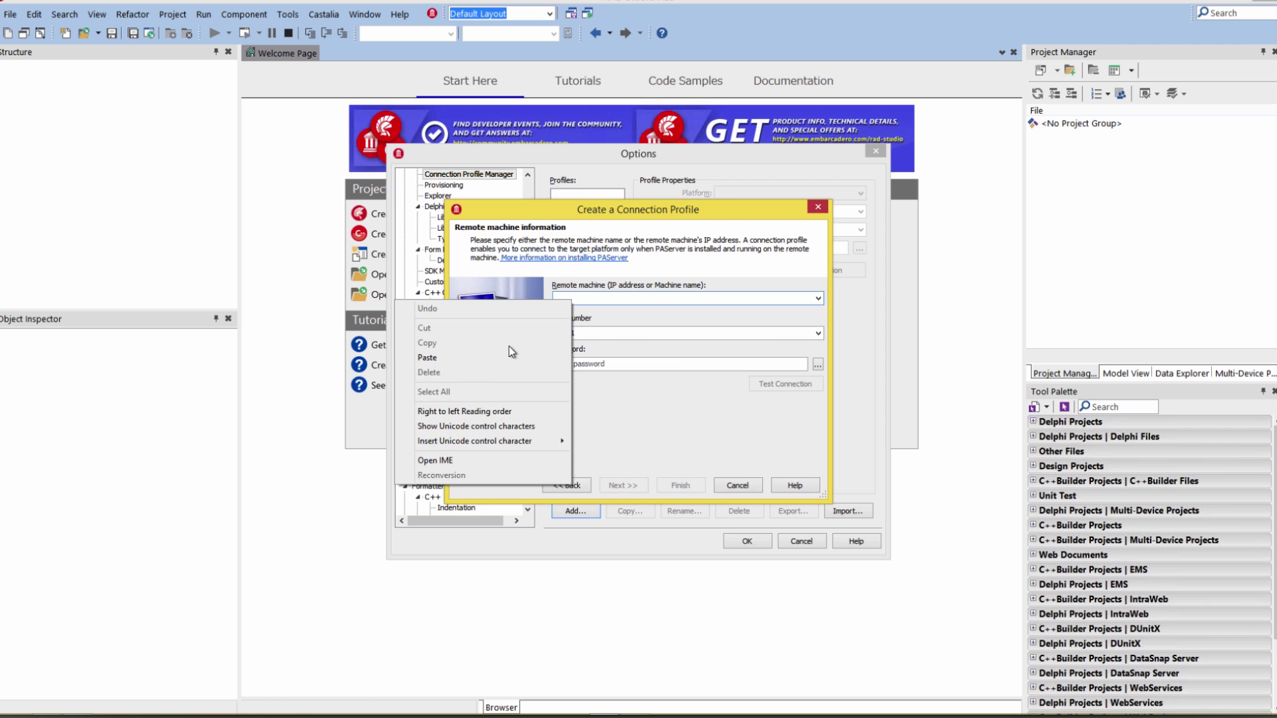
left_click(429, 357)
left_click(773, 387)
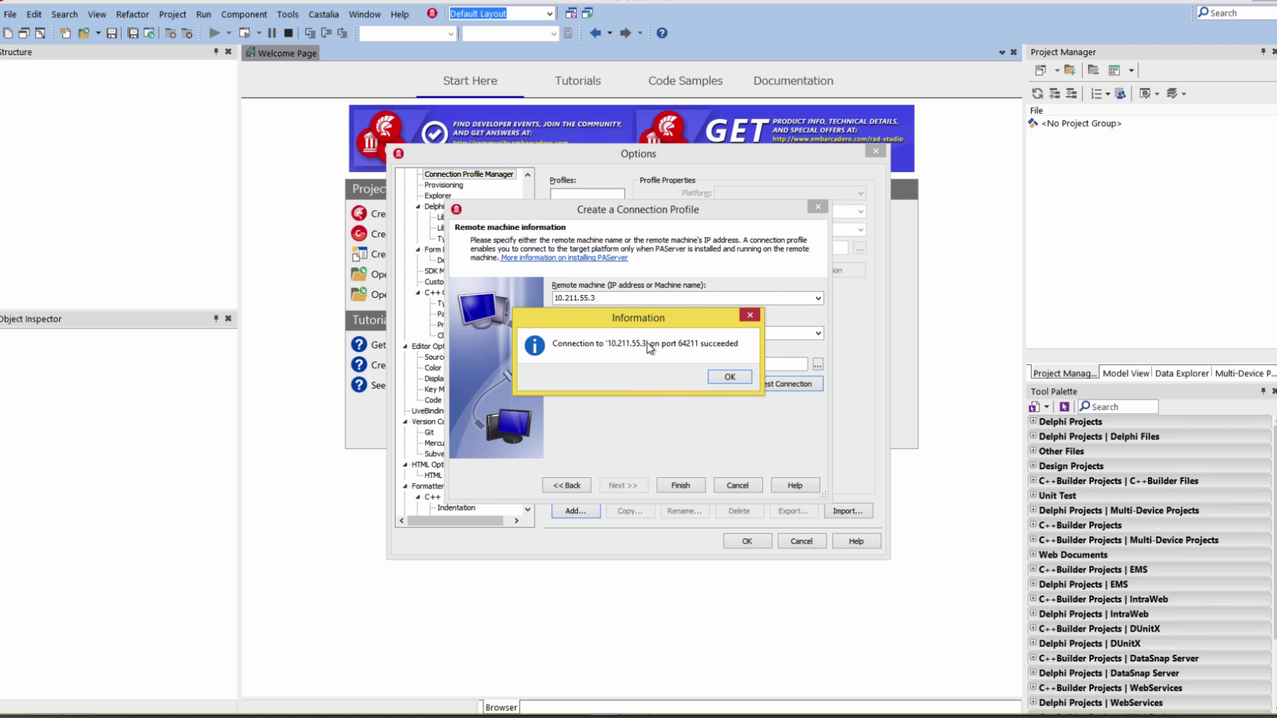
left_click(729, 378)
left_click(681, 486)
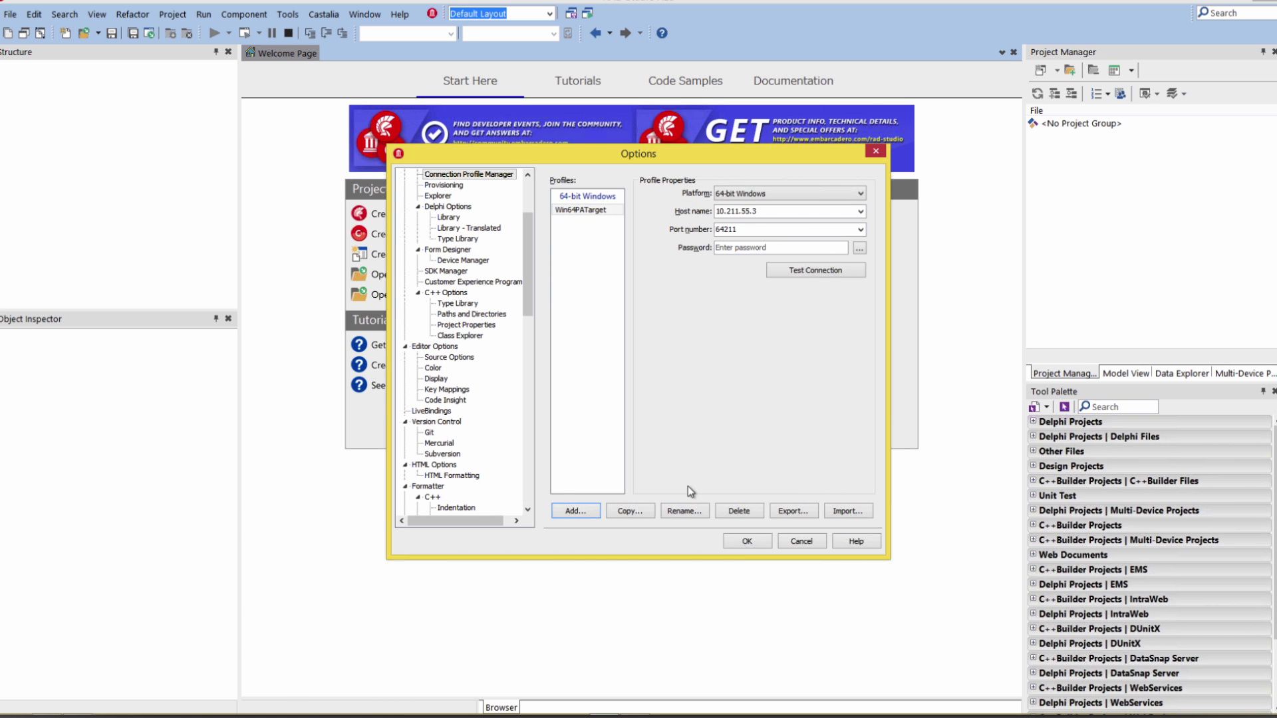
- Confirm the Options dialog and create a new Delphi VCL Forms Application
left_click(750, 546)
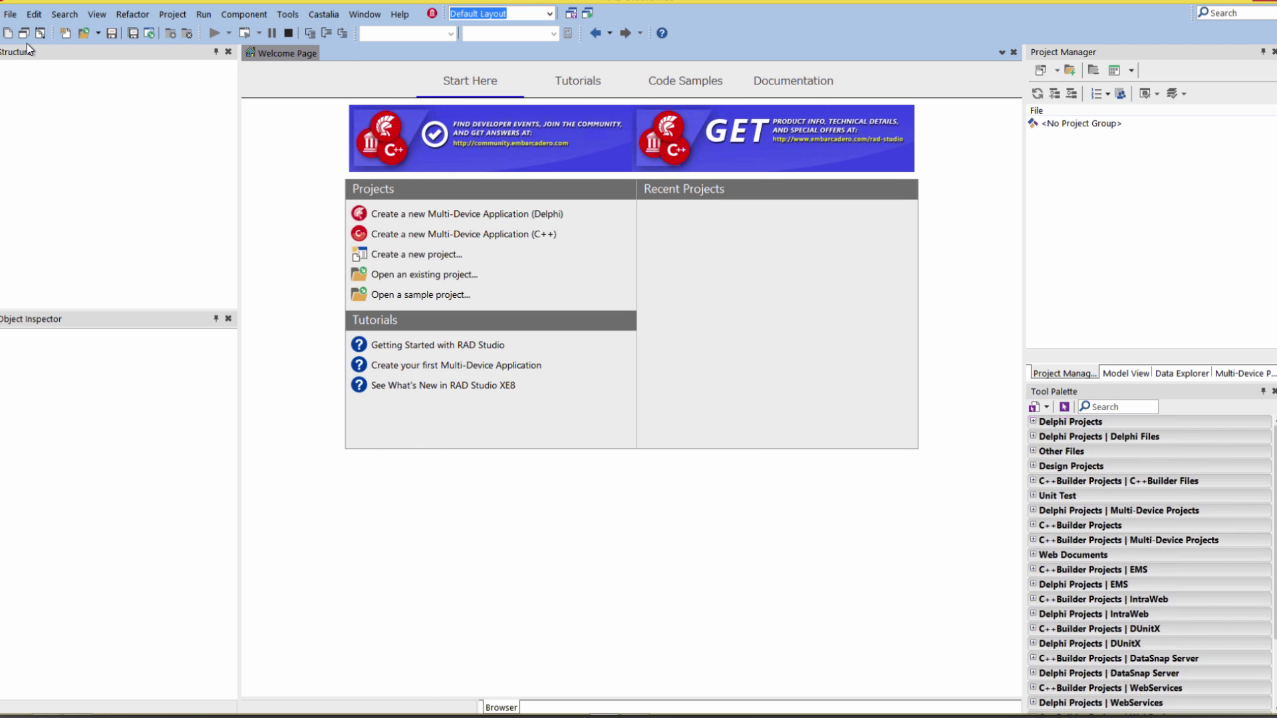
left_click(10, 15)
mouse_move(40, 31)
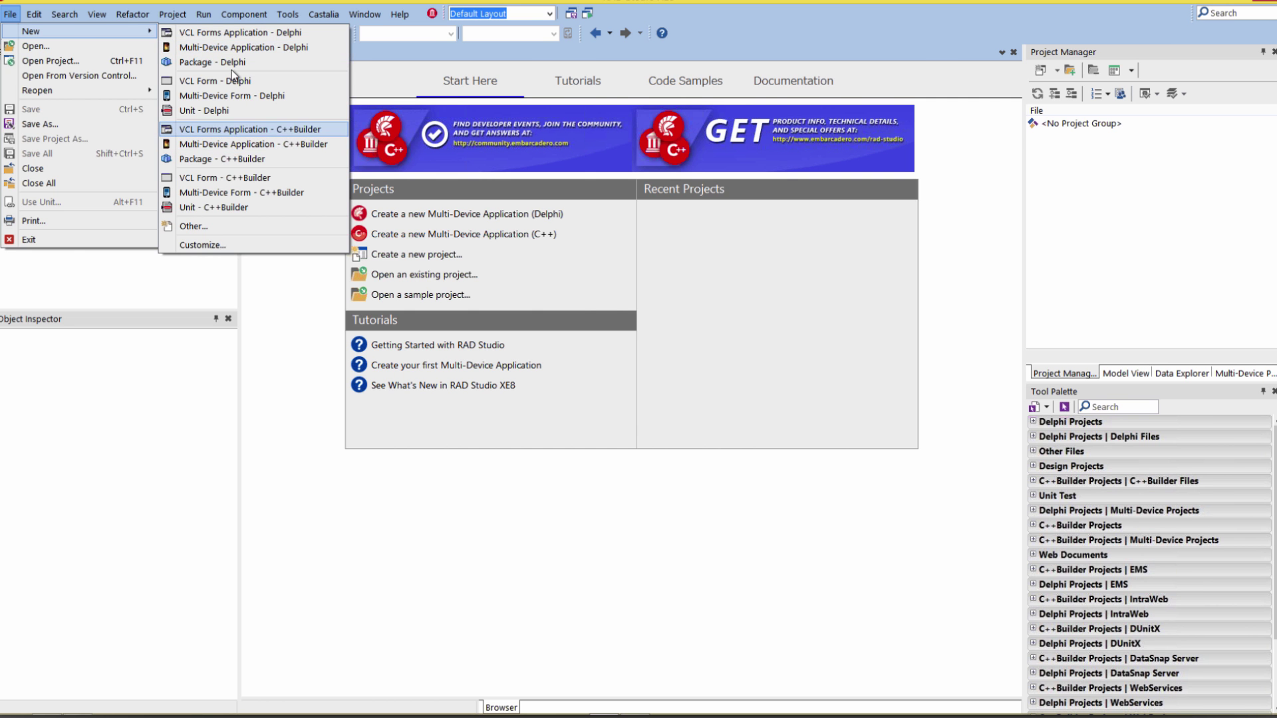
left_click(240, 32)
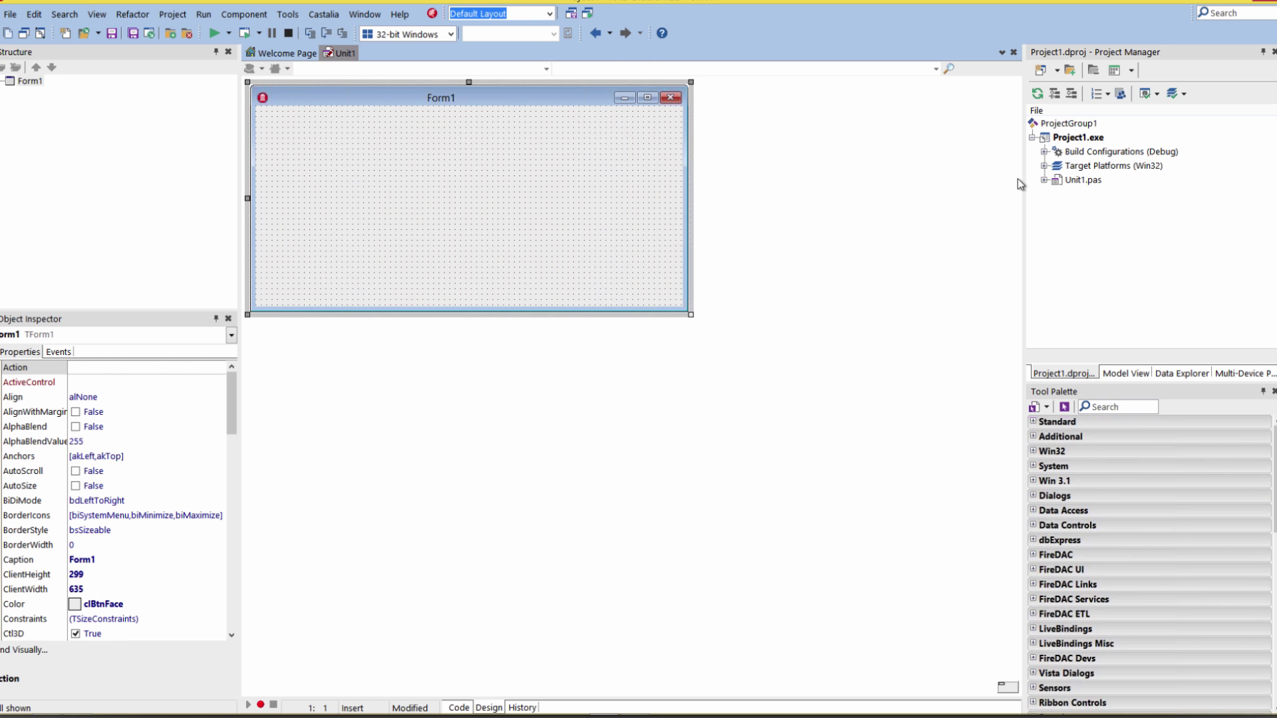
- Add 64-bit Windows as the project's active target platform
left_click(1047, 166)
left_click(1097, 166)
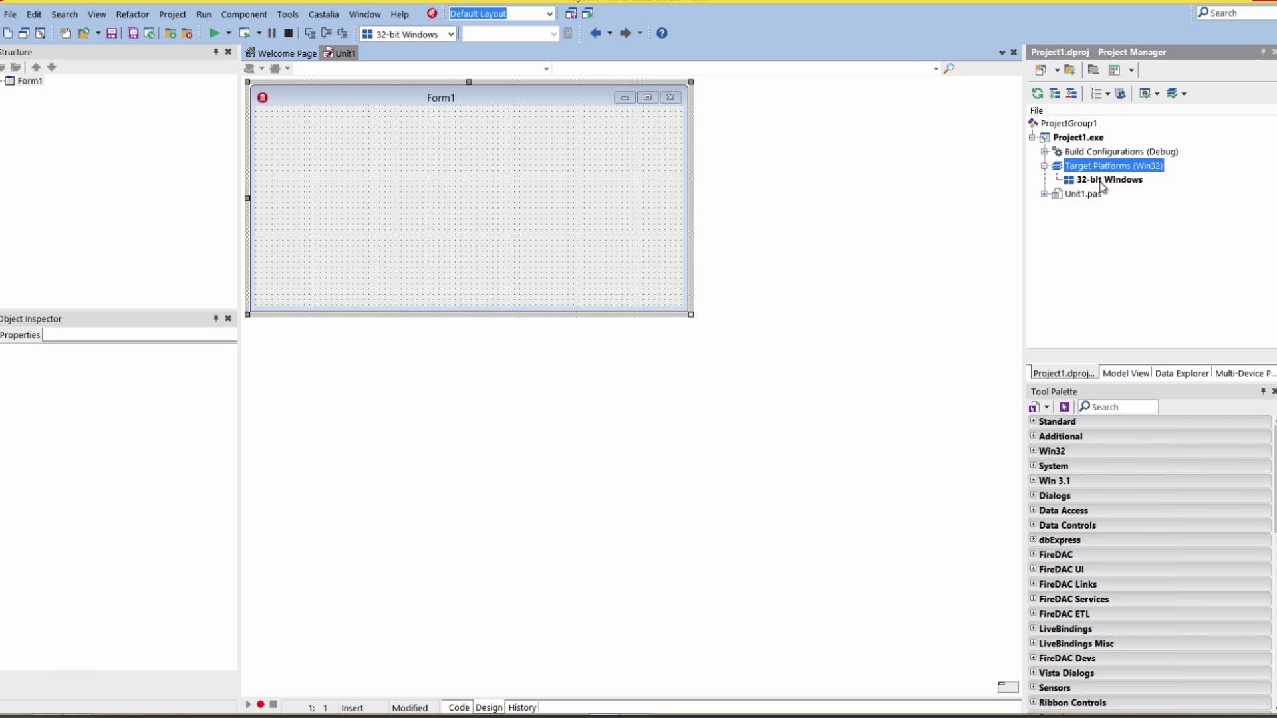
right_click(1086, 170)
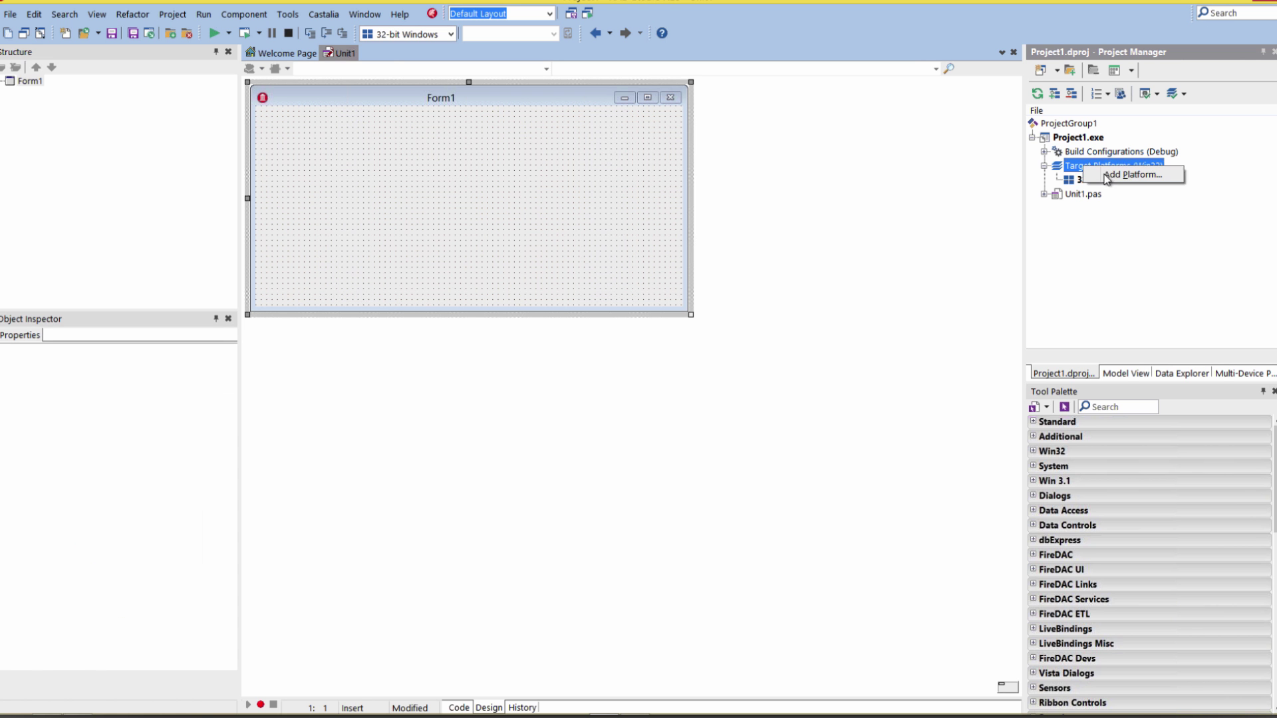
left_click(1130, 175)
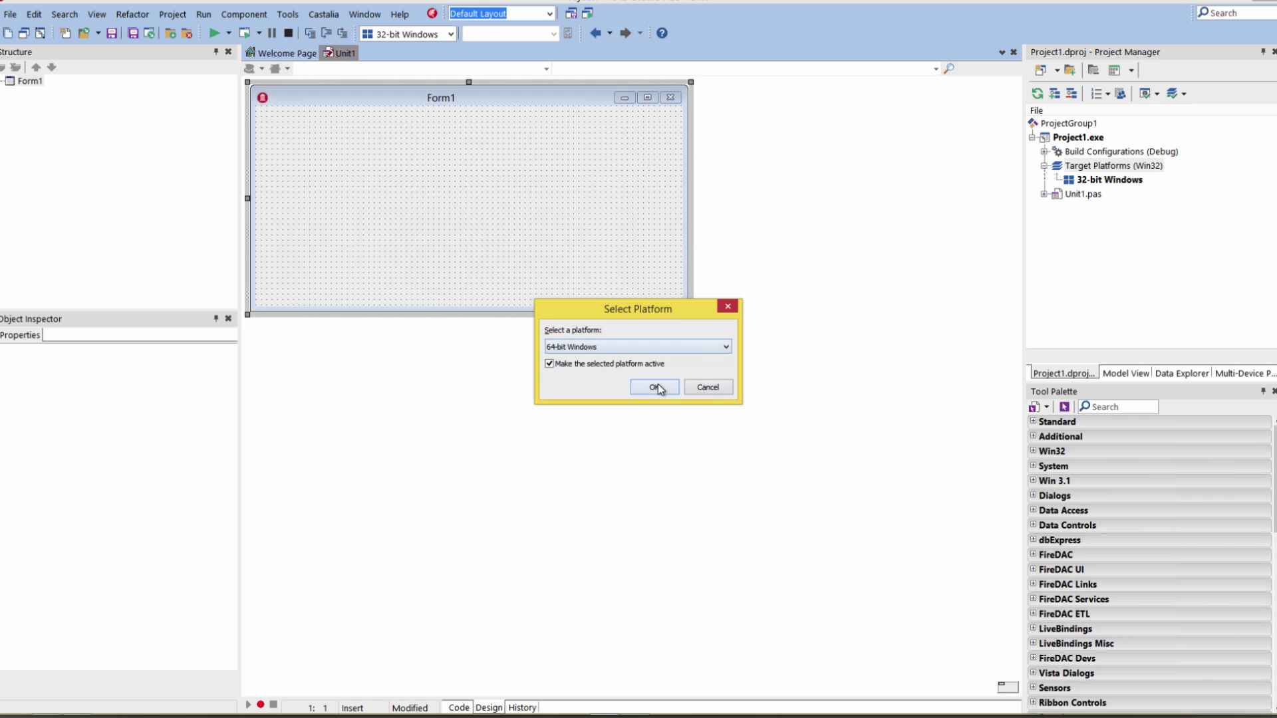
left_click(657, 387)
- Assign the Win64PATarget connection profile to the 64-bit Windows platform
right_click(1108, 193)
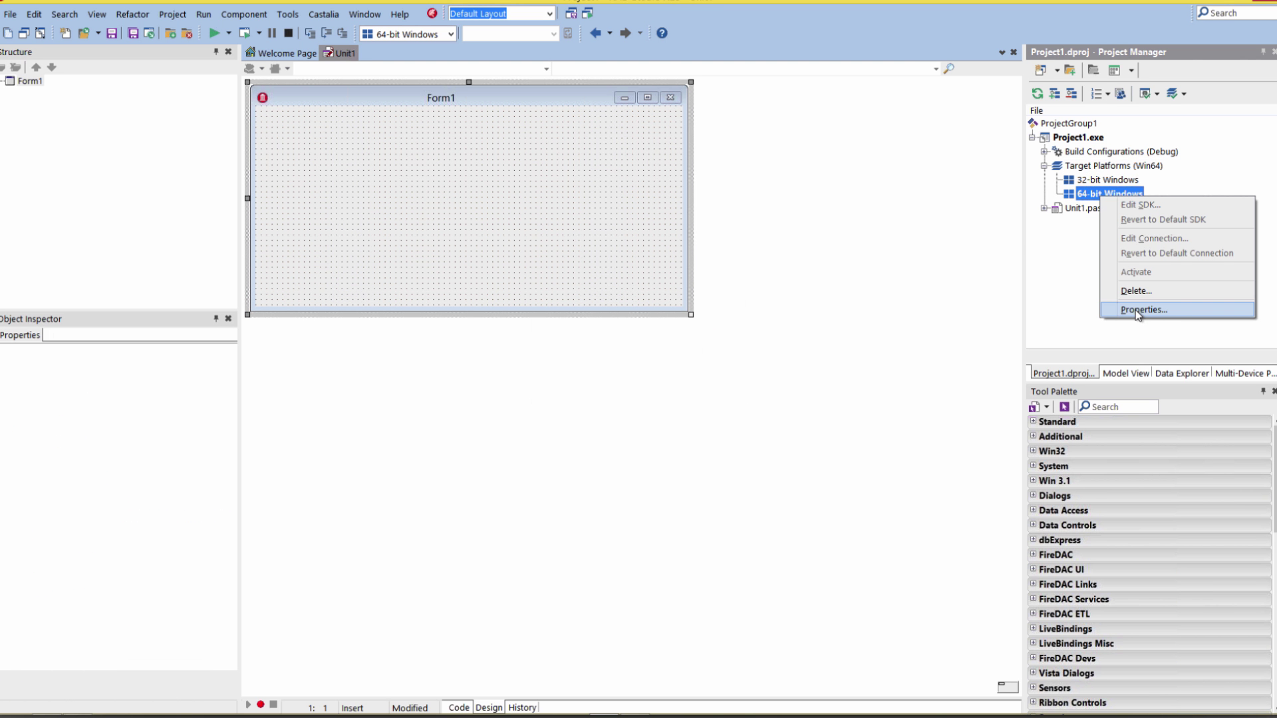
left_click(1142, 310)
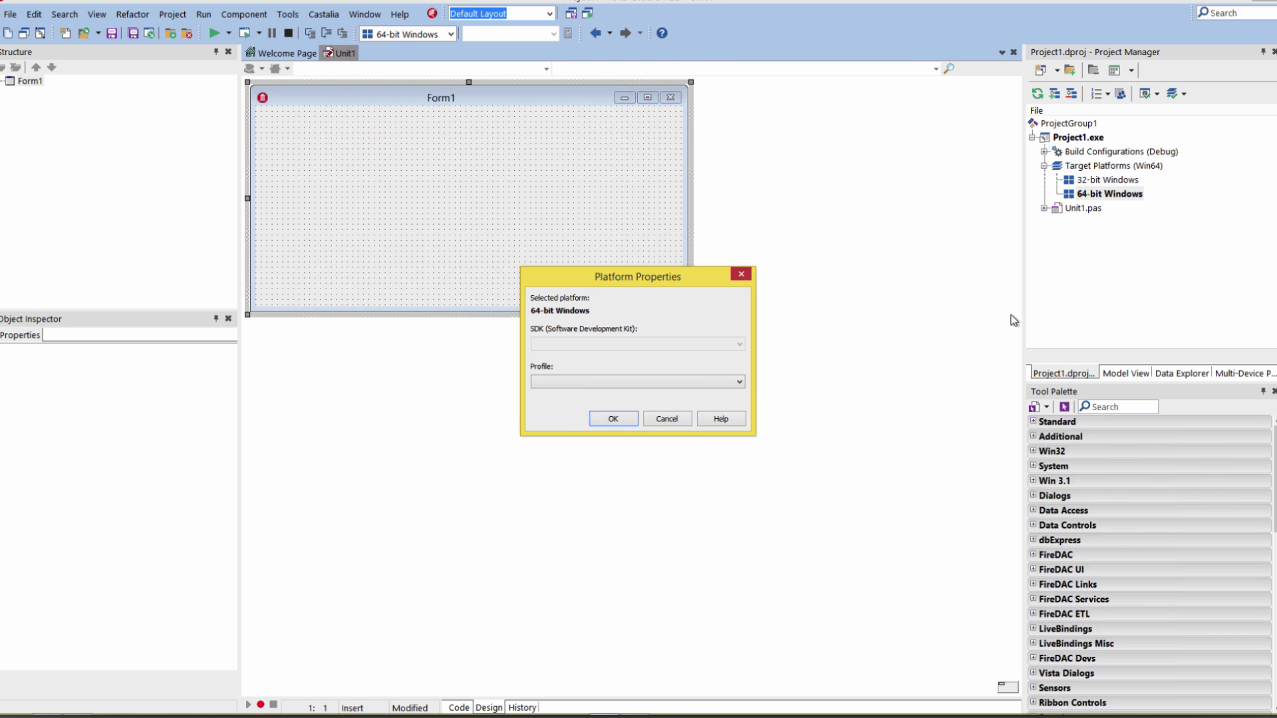
left_click(740, 385)
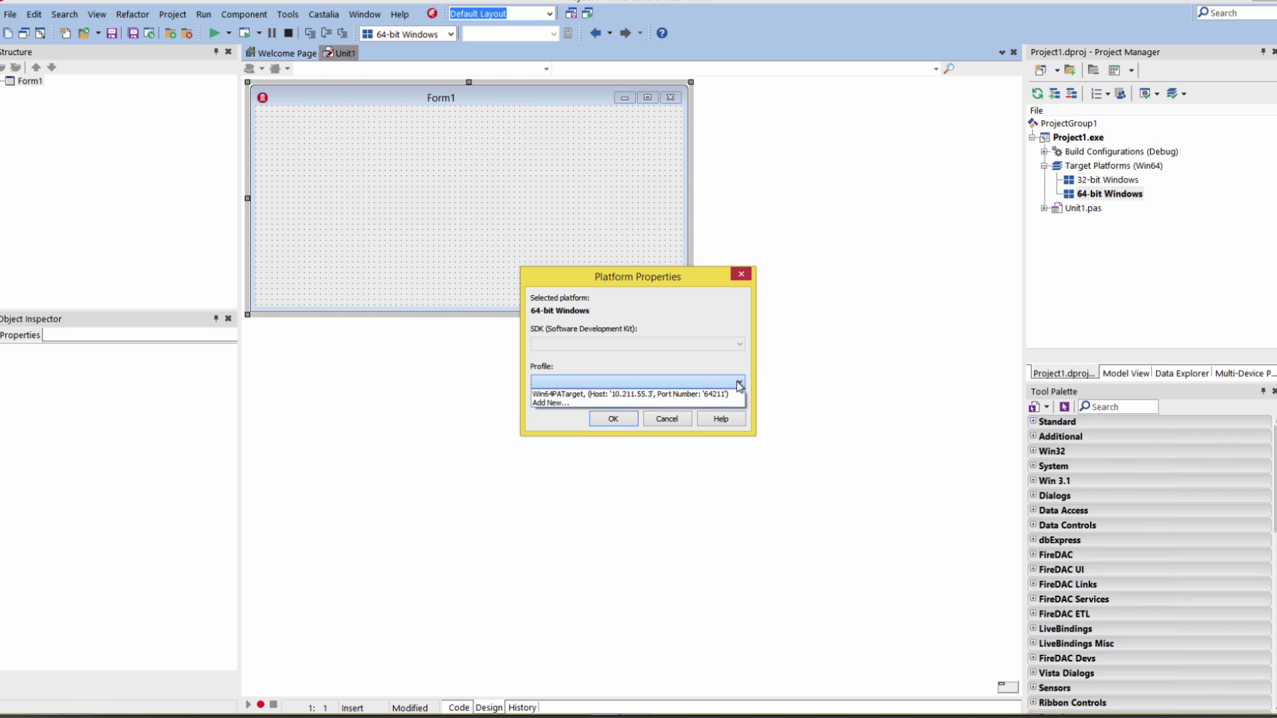
left_click(594, 395)
left_click(611, 420)
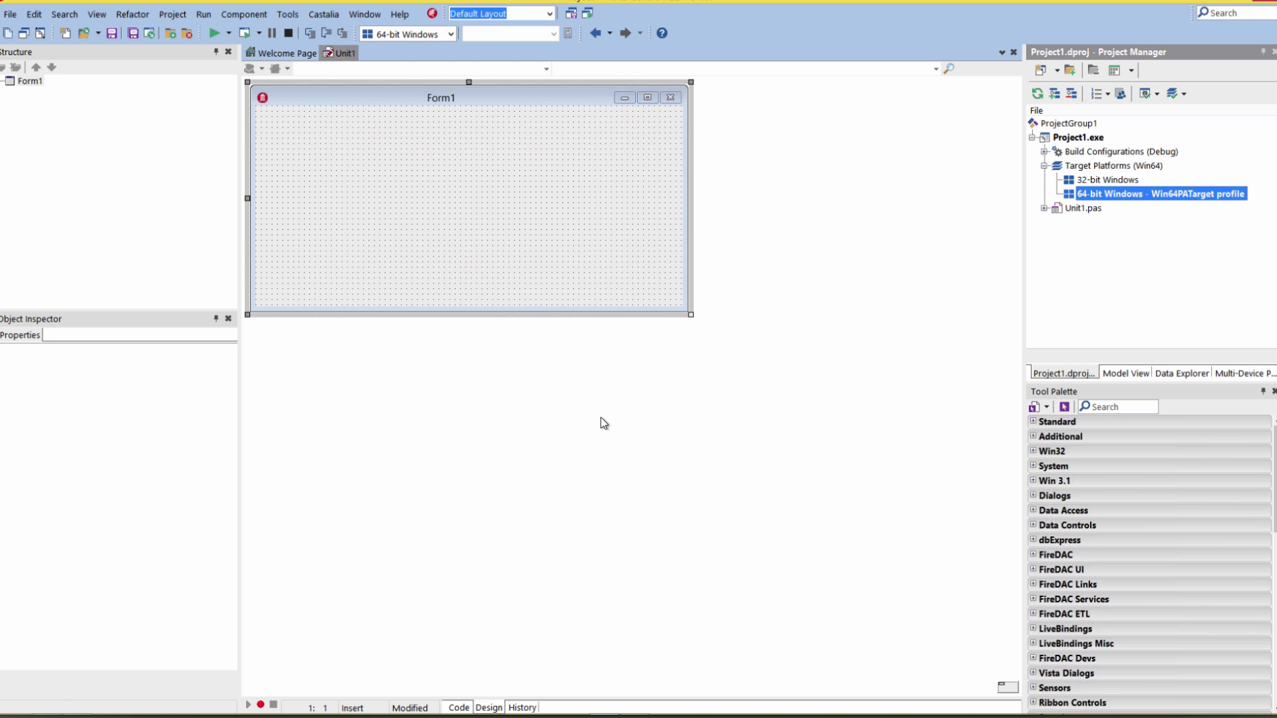
right_click(1097, 194)
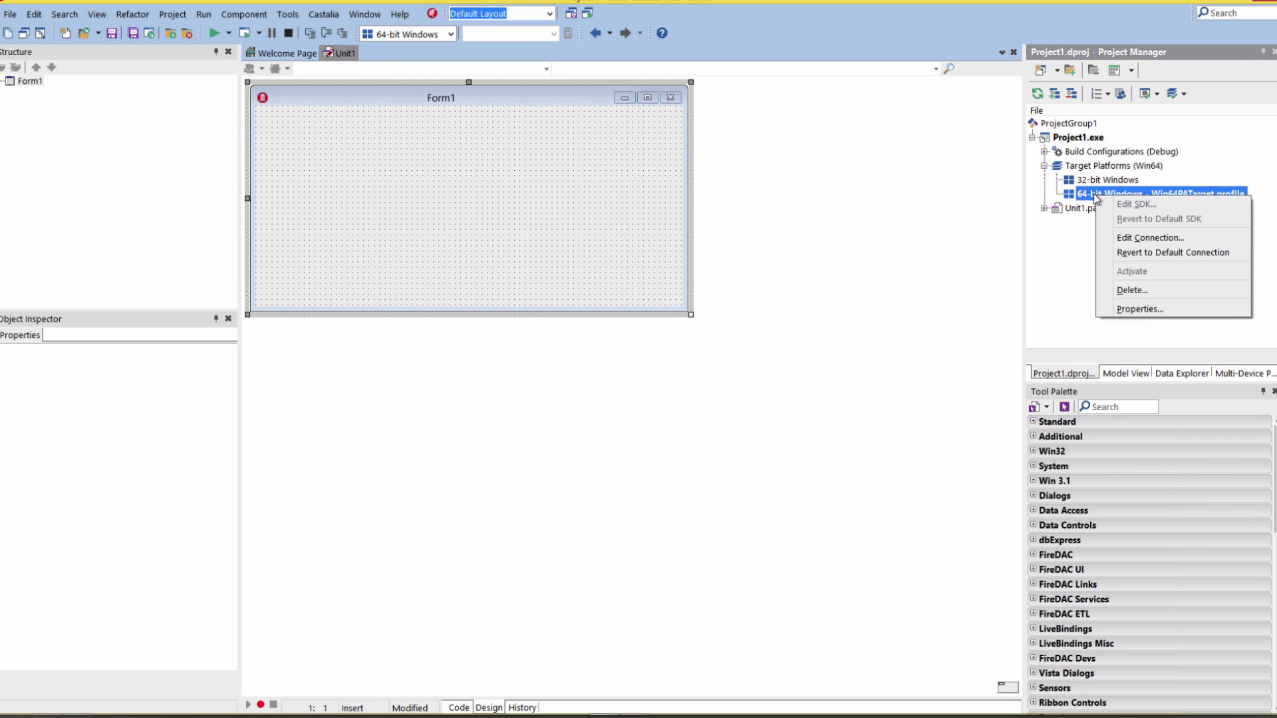
- Retest the Win64PATarget connection successfully, then run the app on the 64-bit Windows target
left_click(1141, 236)
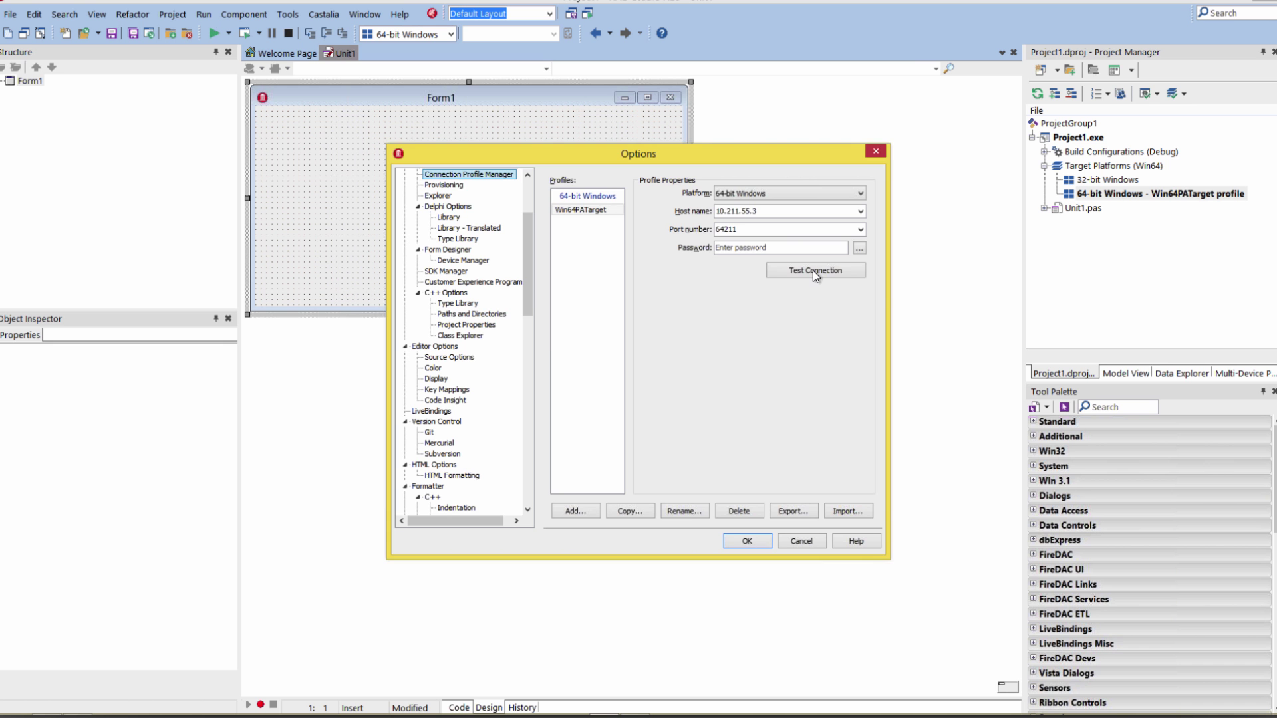
left_click(813, 270)
left_click(724, 375)
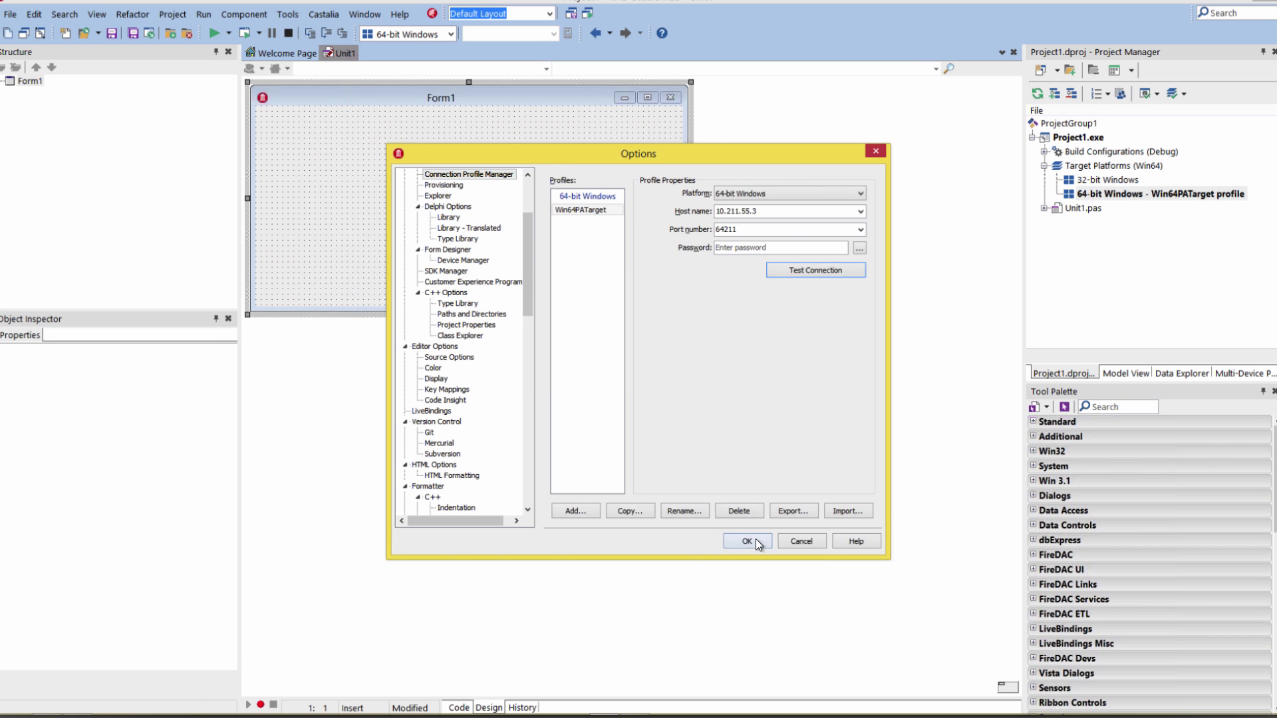
left_click(747, 541)
left_click(215, 32)
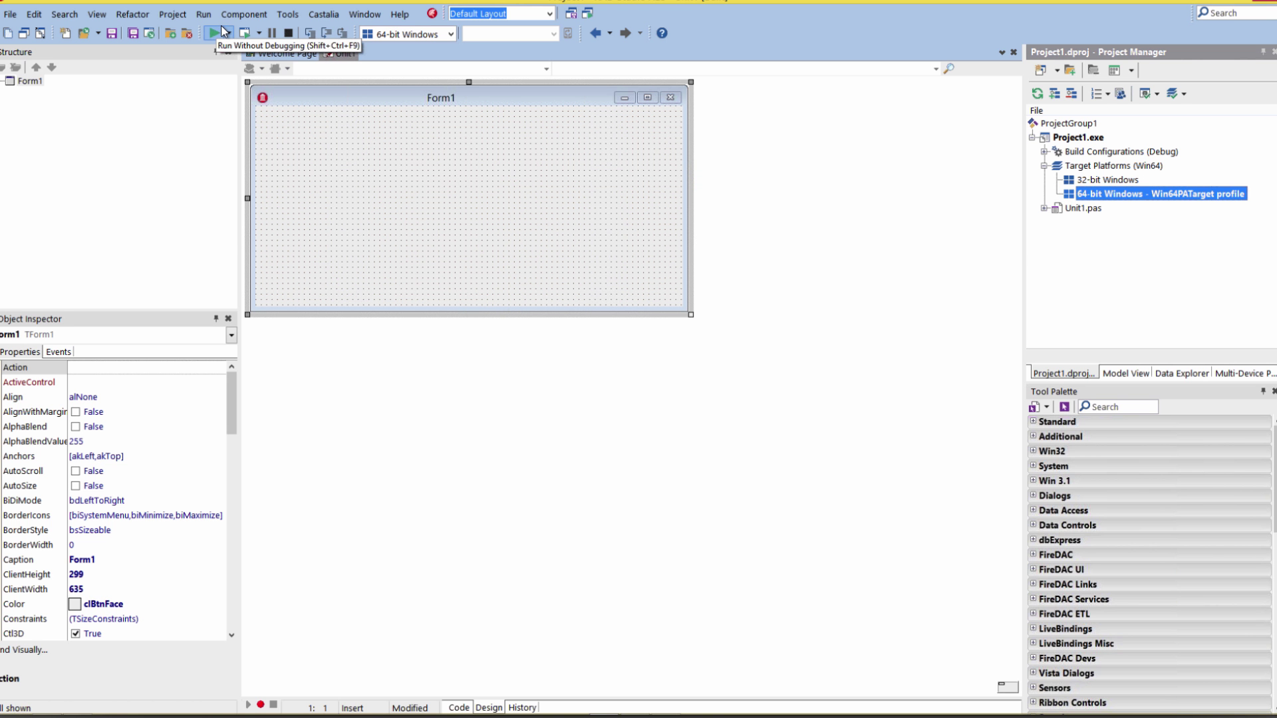
mouse_move(444, 706)
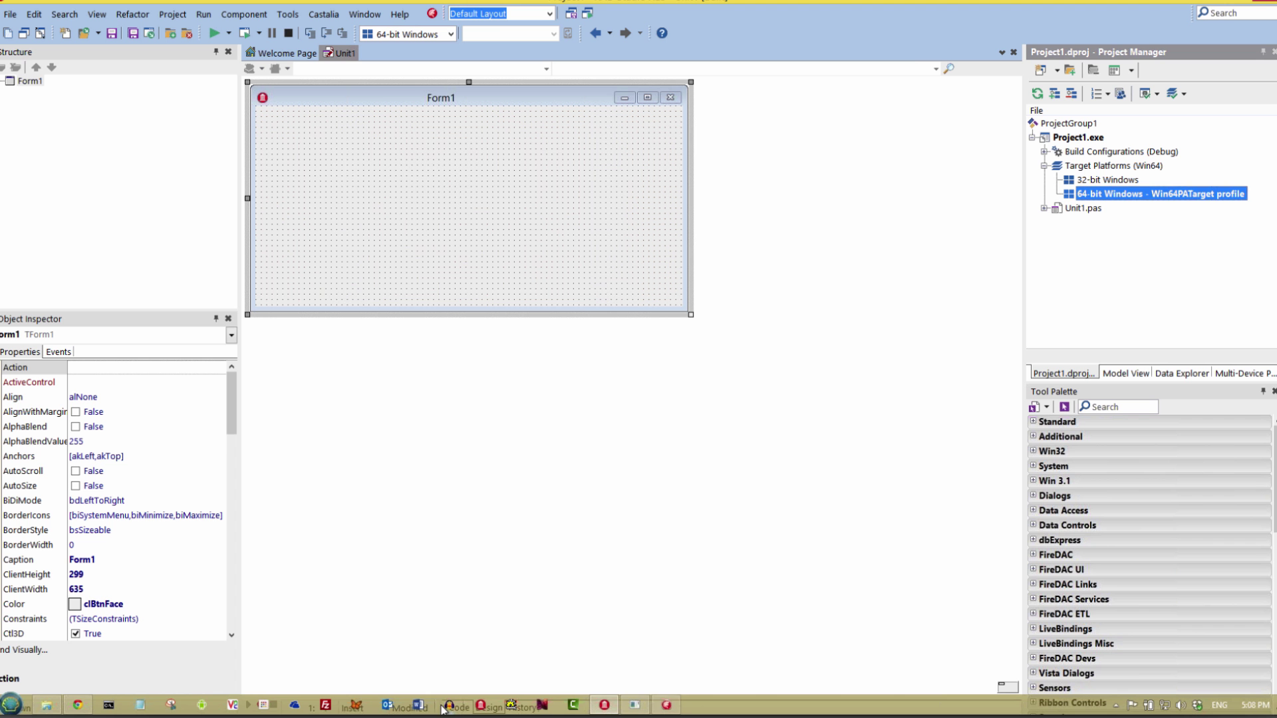
left_click(670, 706)
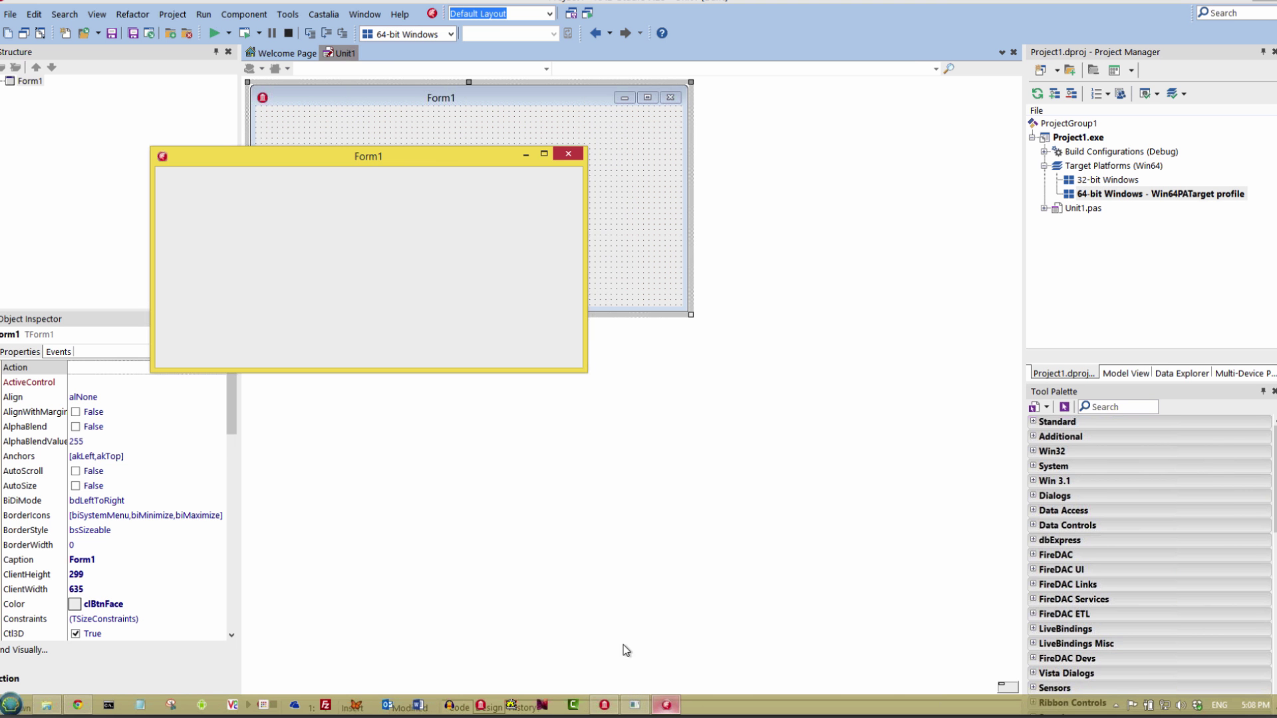
mouse_move(448, 163)
left_mouse_down()
mouse_move(479, 205)
mouse_move(768, 396)
left_mouse_up()
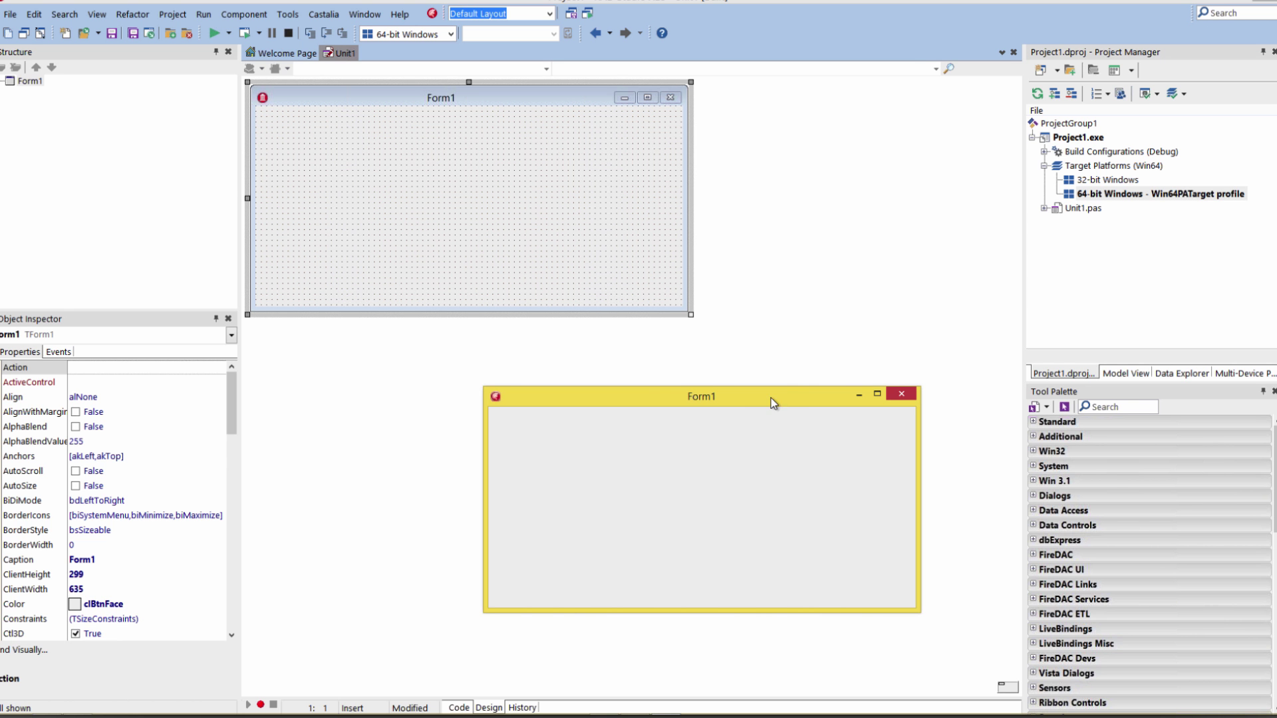
left_click(901, 395)
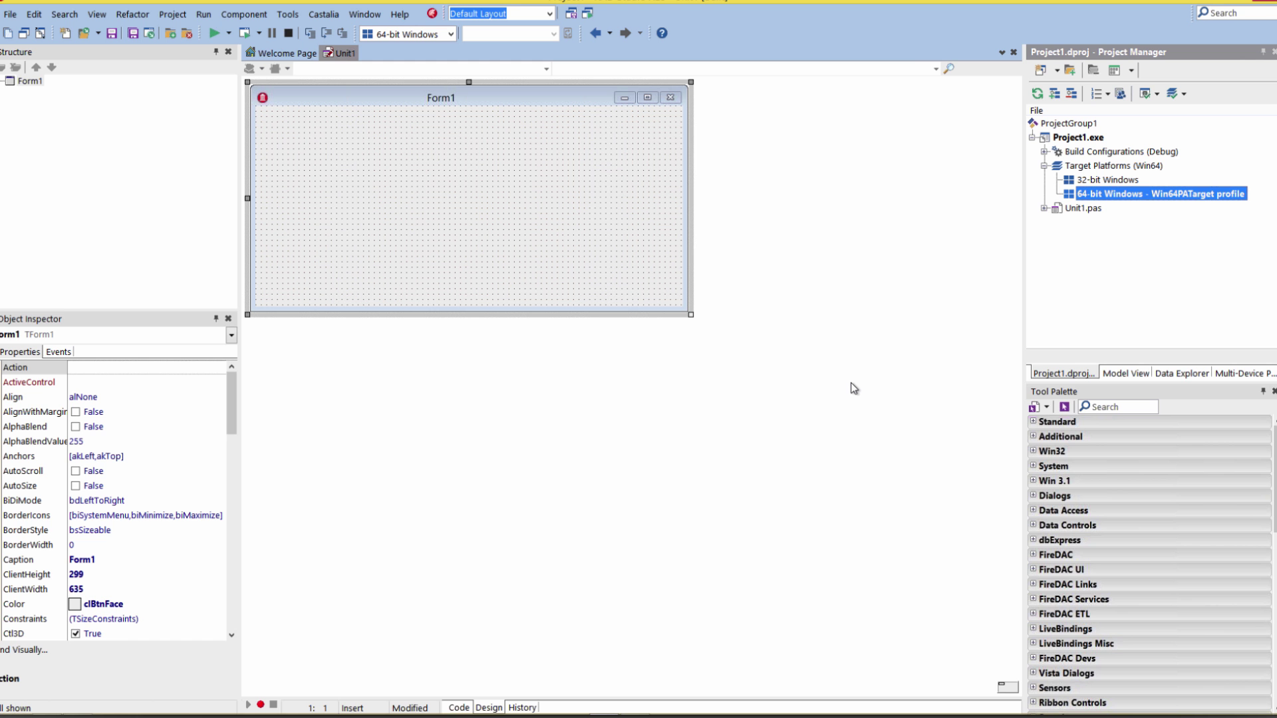